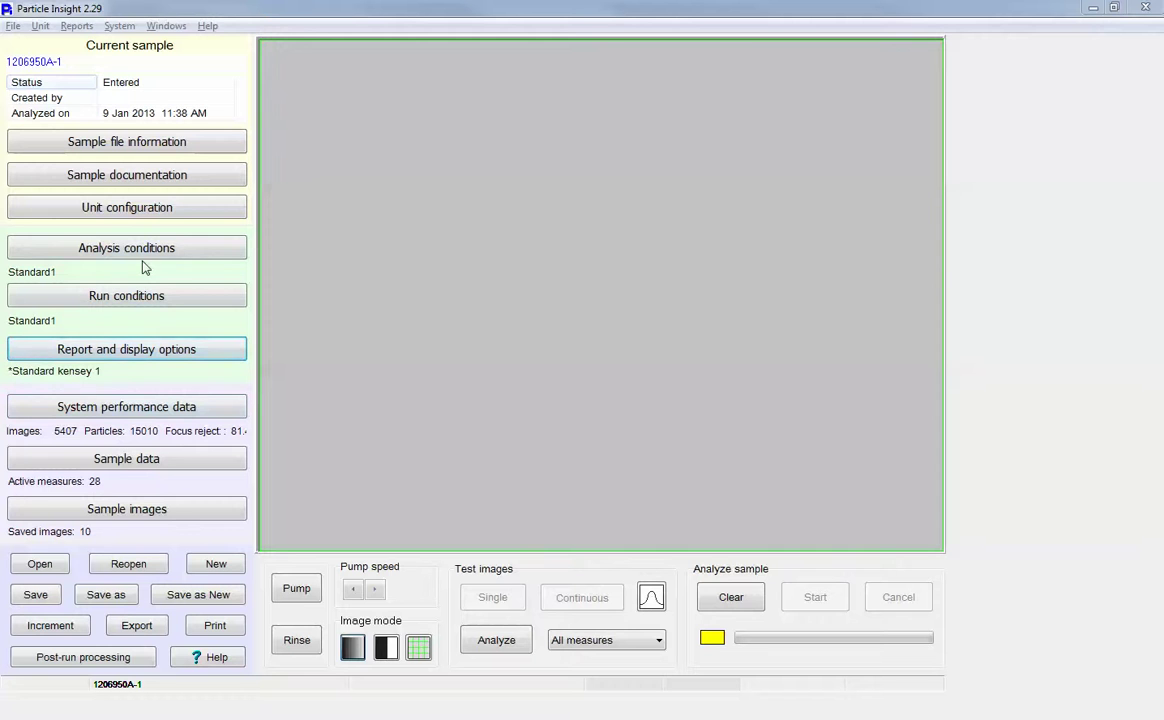
Show BR AR-labelled particle thumbnails, shrink them and page through about 2,184 images
left_click(90, 660)
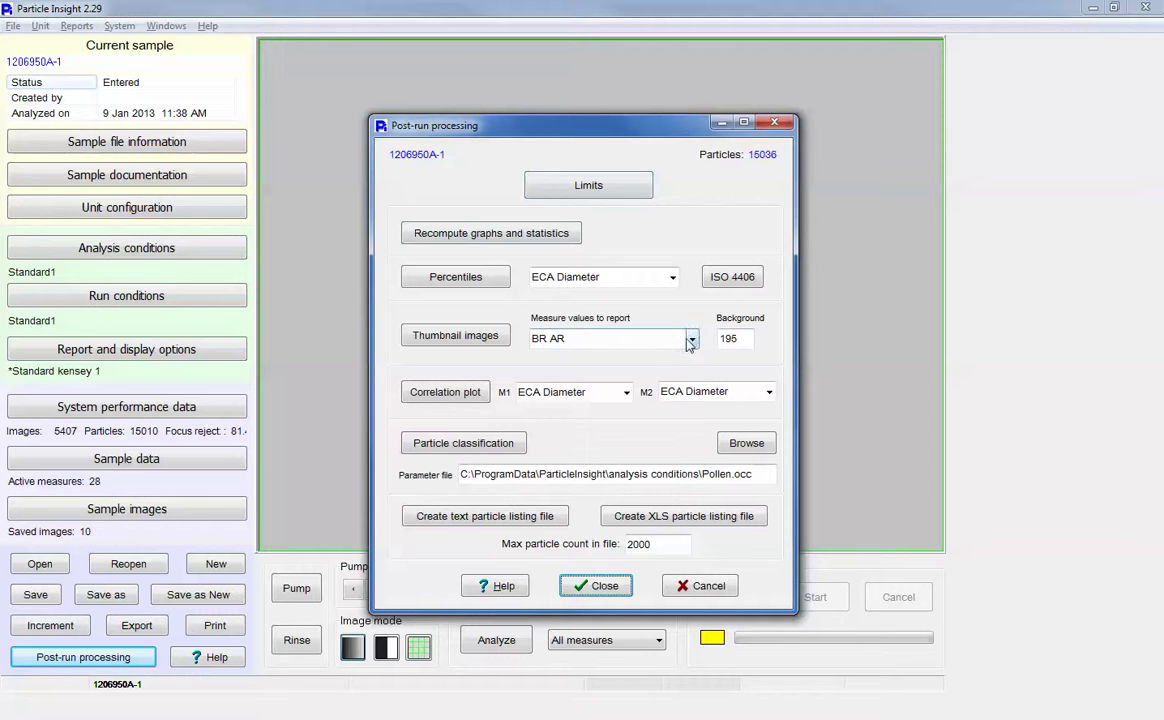
left_click(479, 341)
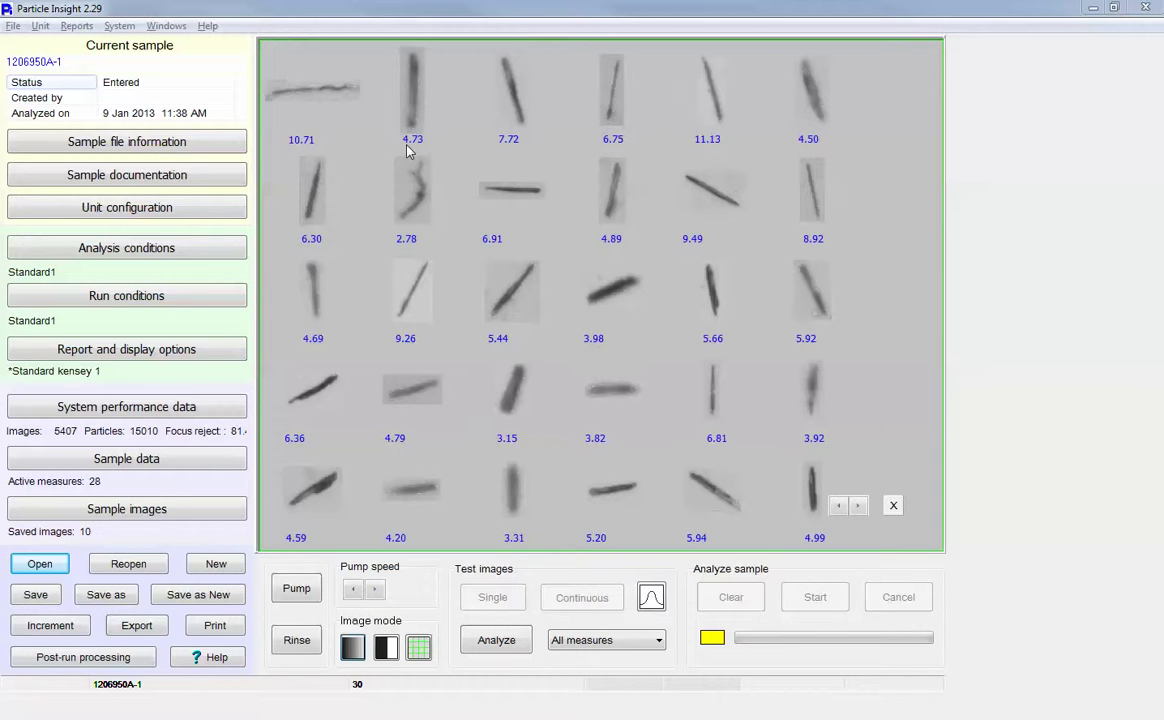
left_click(857, 506)
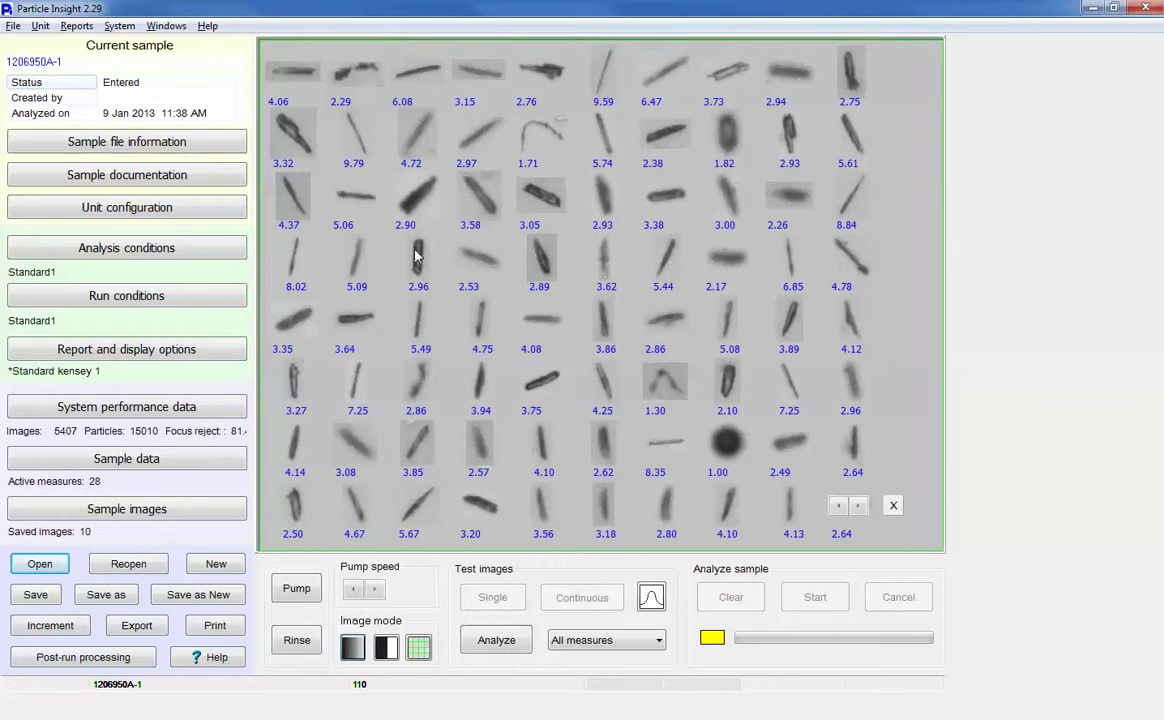
left_click(857, 506)
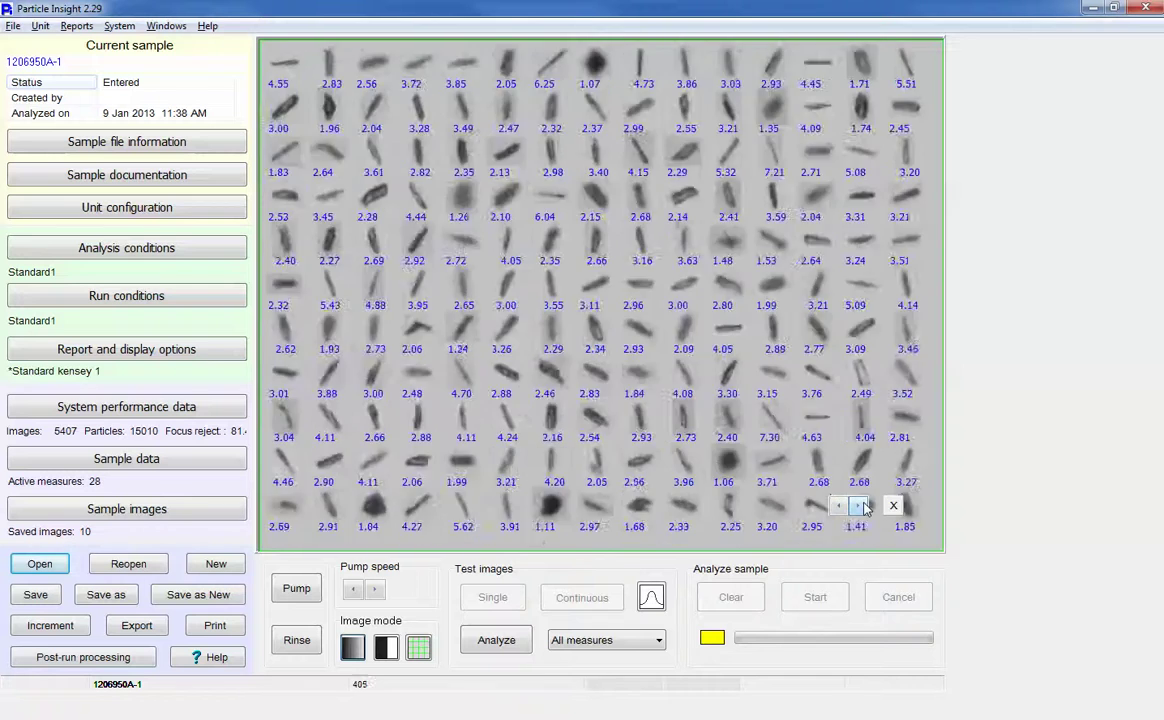
left_click(857, 506)
left_click(862, 506)
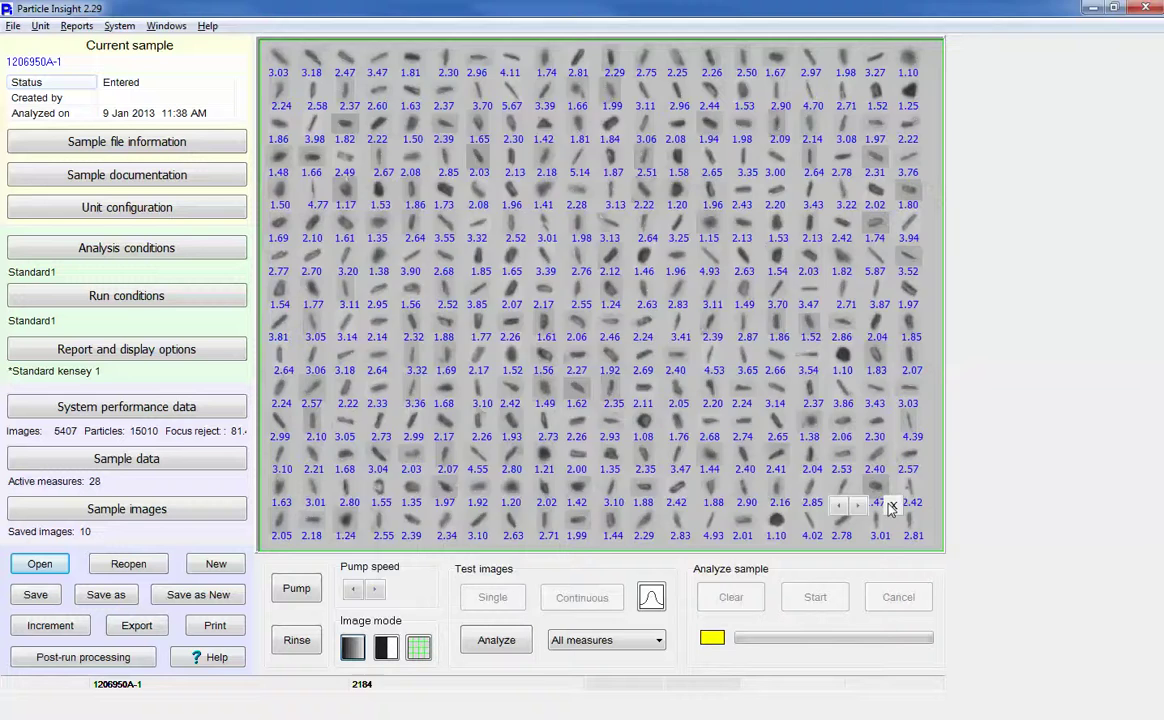
Enable the BR AR limit with a minimum of 2 and maximum of 10
left_click(596, 185)
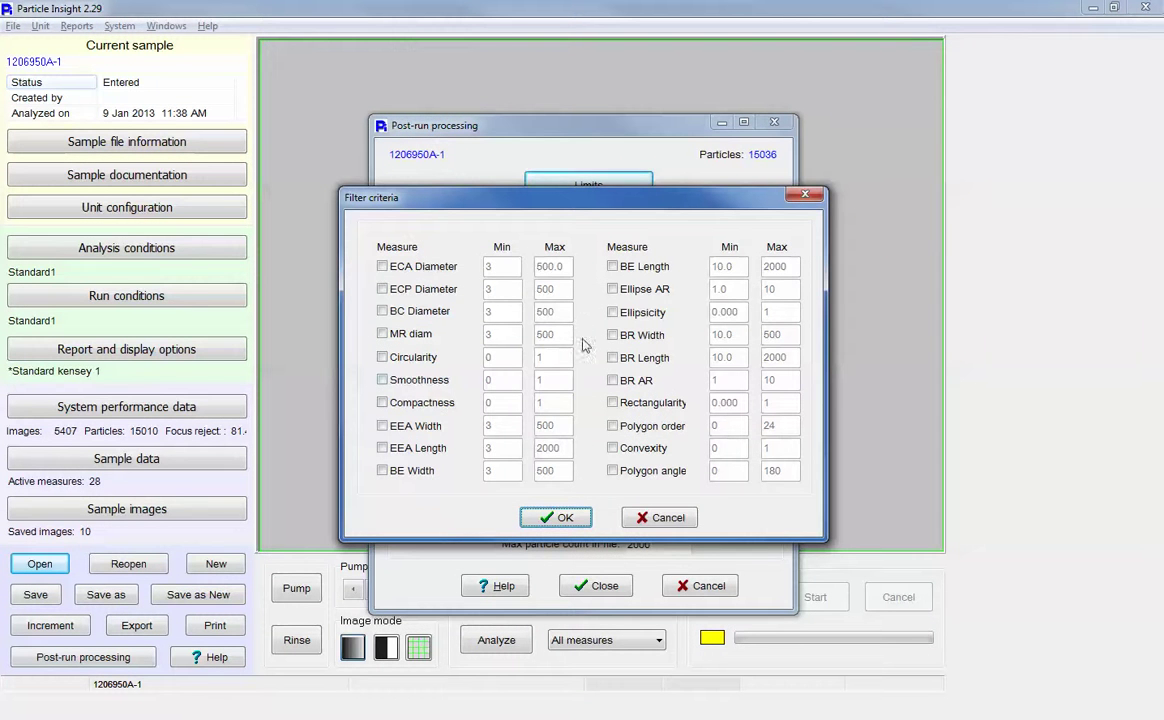
left_click(612, 380)
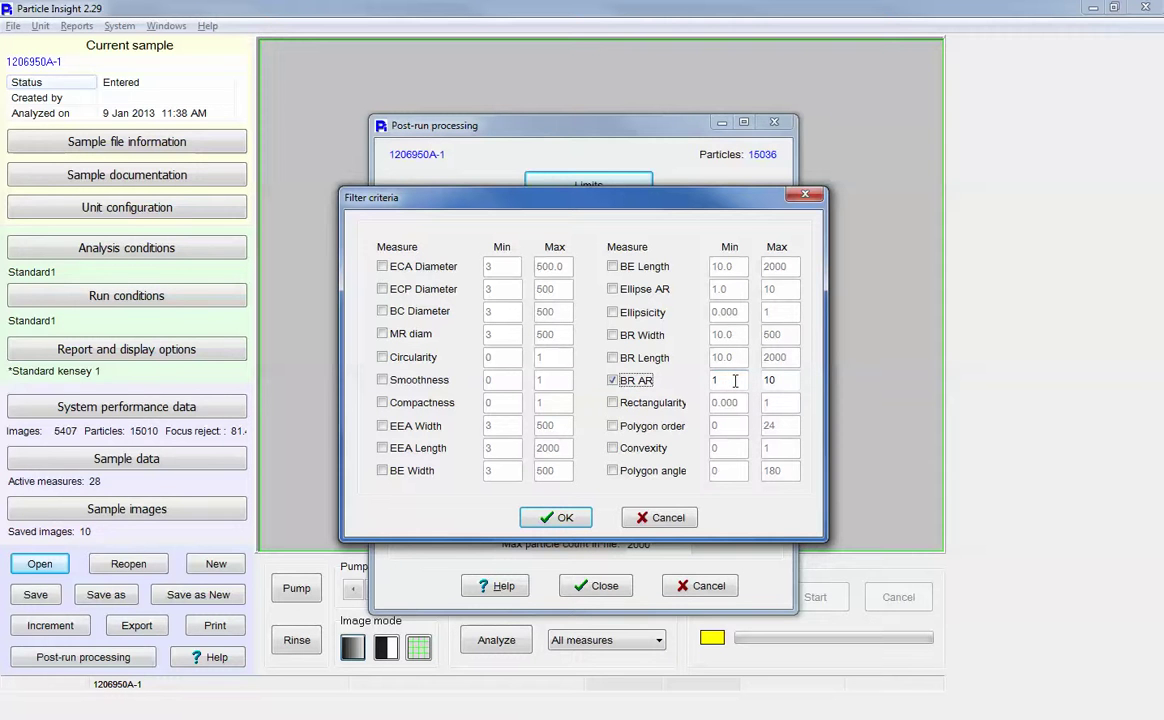
left_click_drag(788, 379, 686, 388)
type("2")
left_click(557, 517)
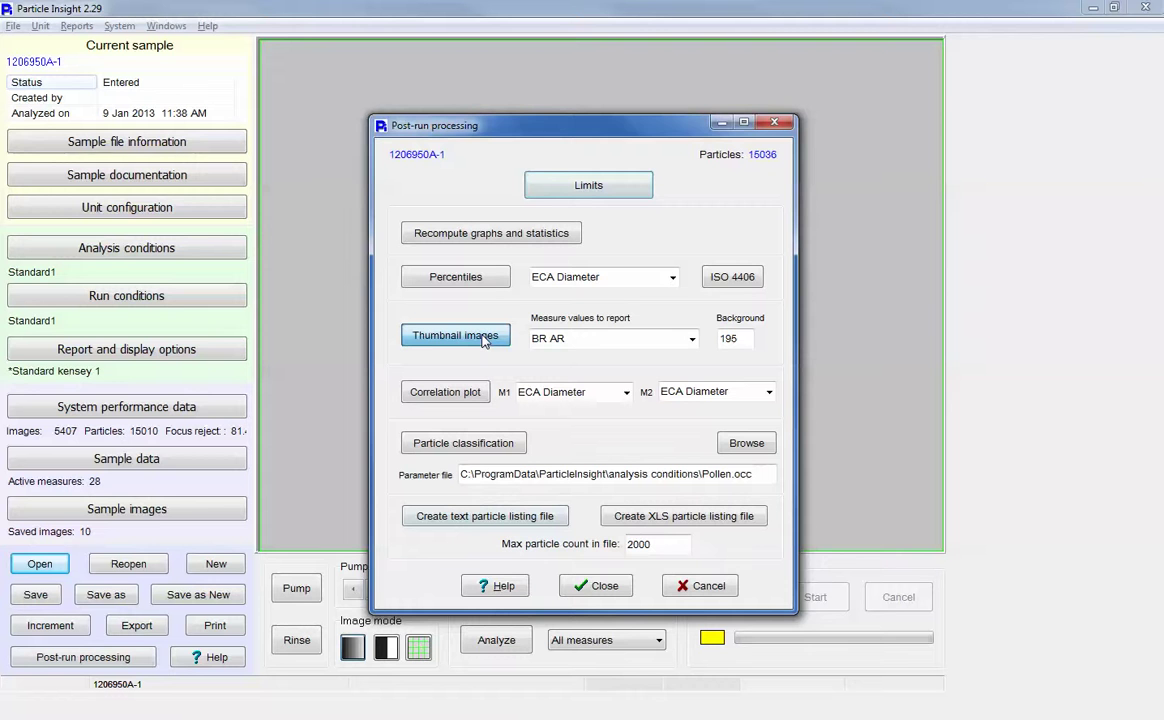
Show thumbnails of the filtered particles and shrink them to a 22-column grid, about 3,039 images
left_click(484, 338)
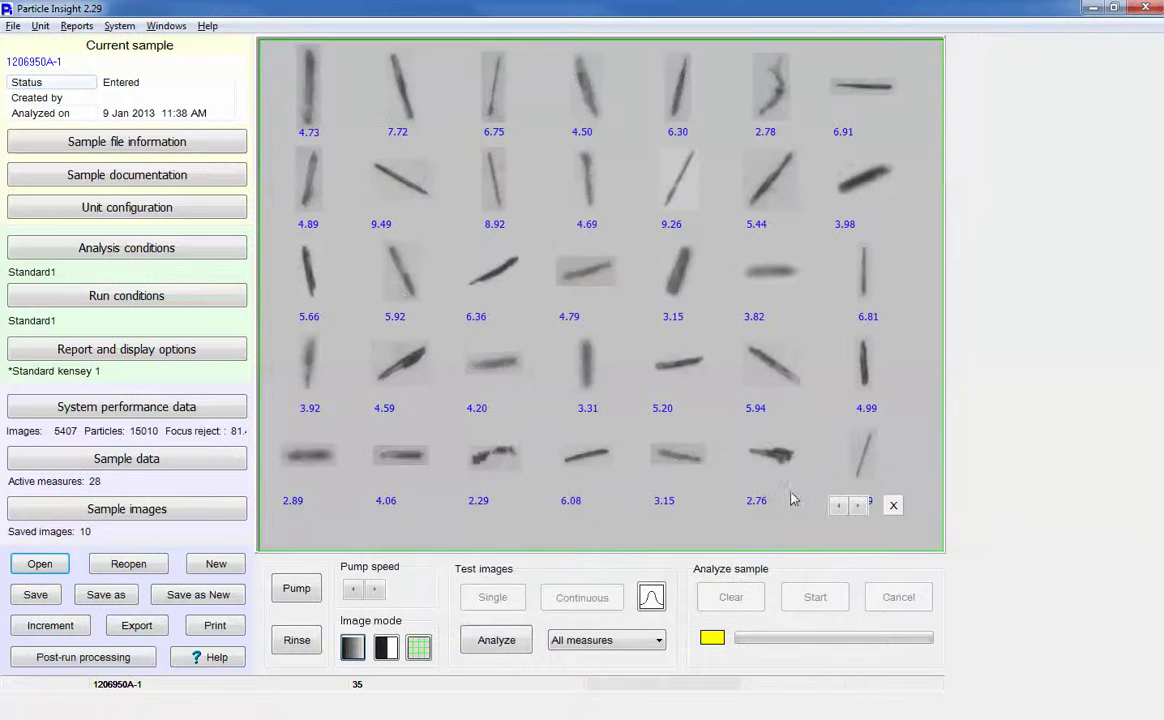
left_click(860, 507)
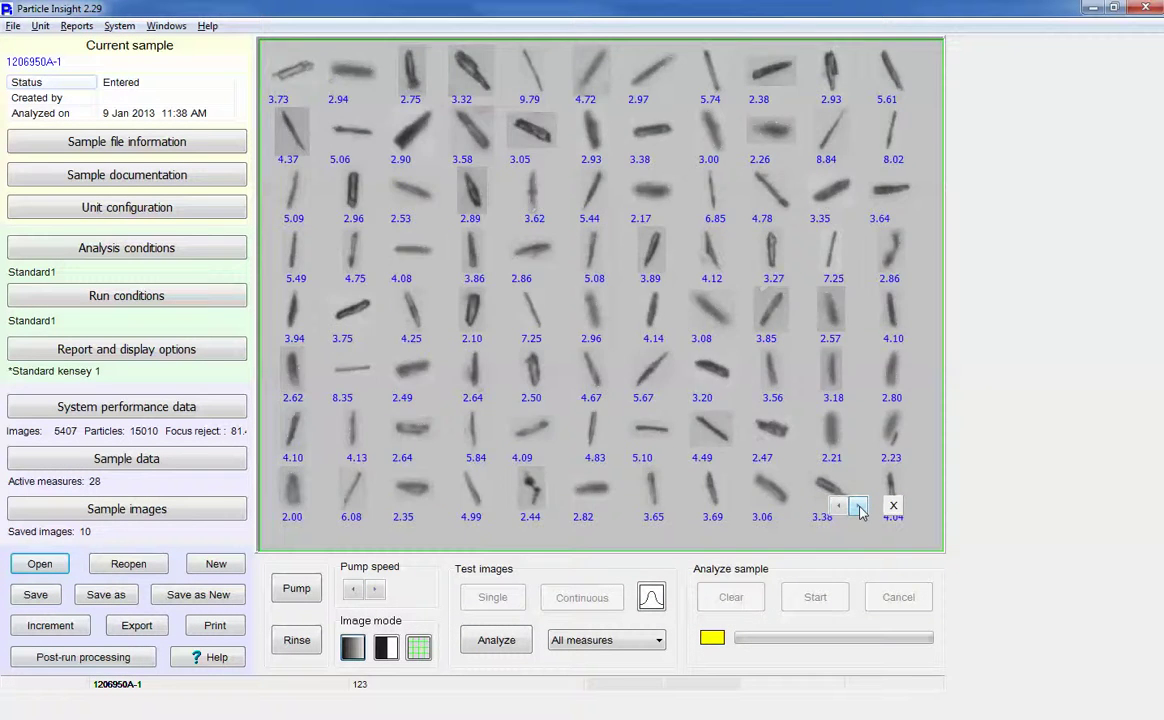
left_click(860, 507)
left_click(860, 507)
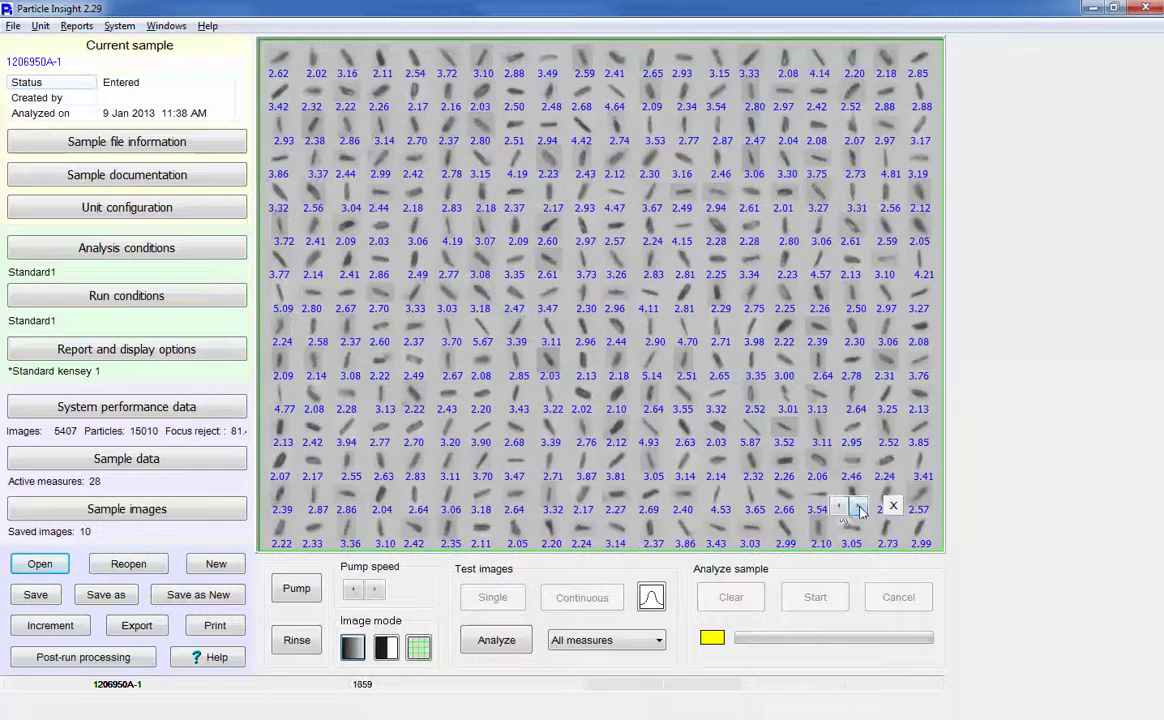
left_click(840, 508)
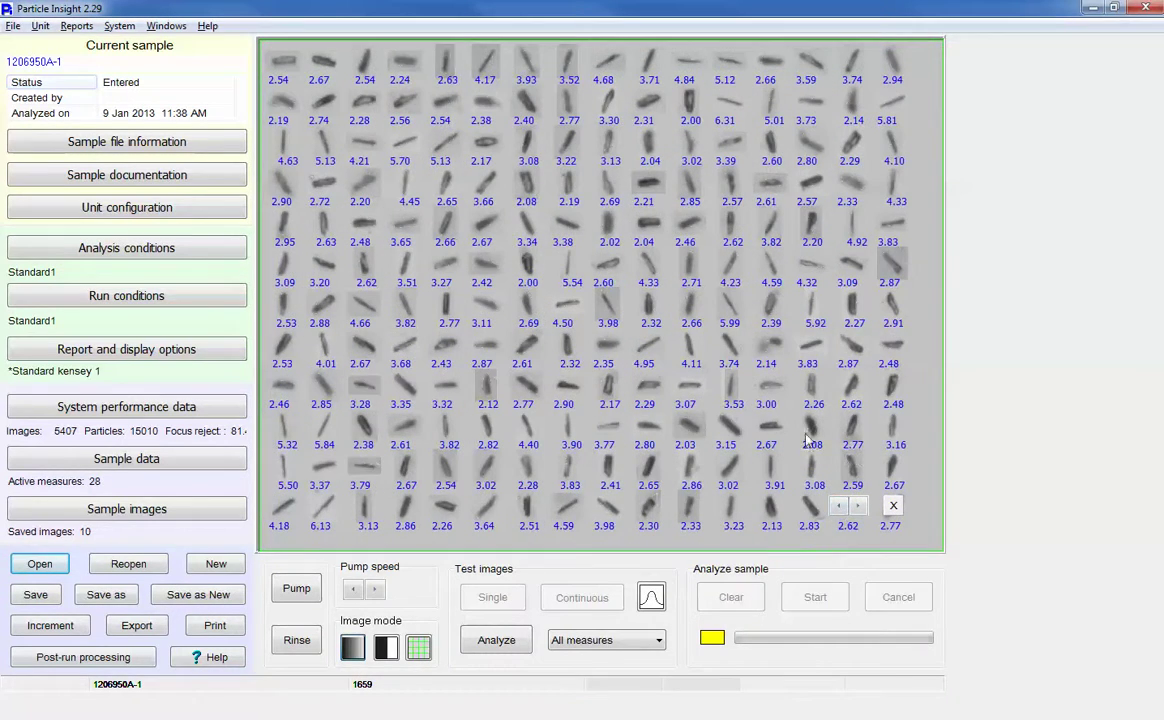
left_click(860, 507)
left_click(860, 508)
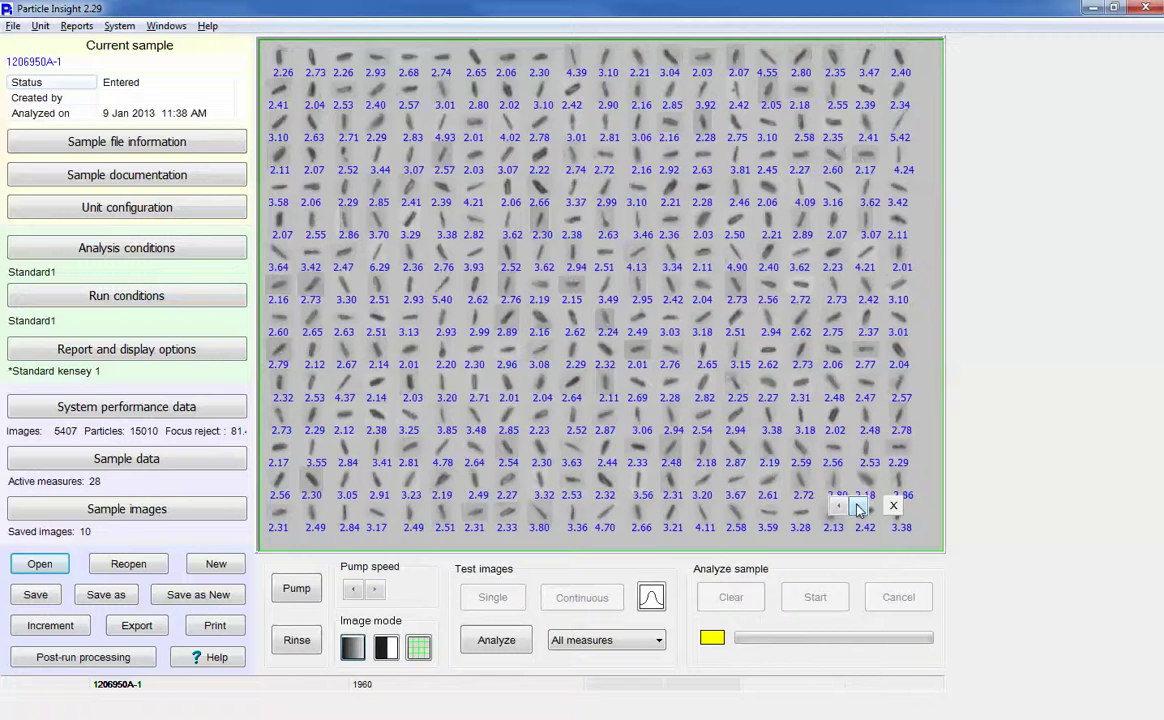
left_click(860, 508)
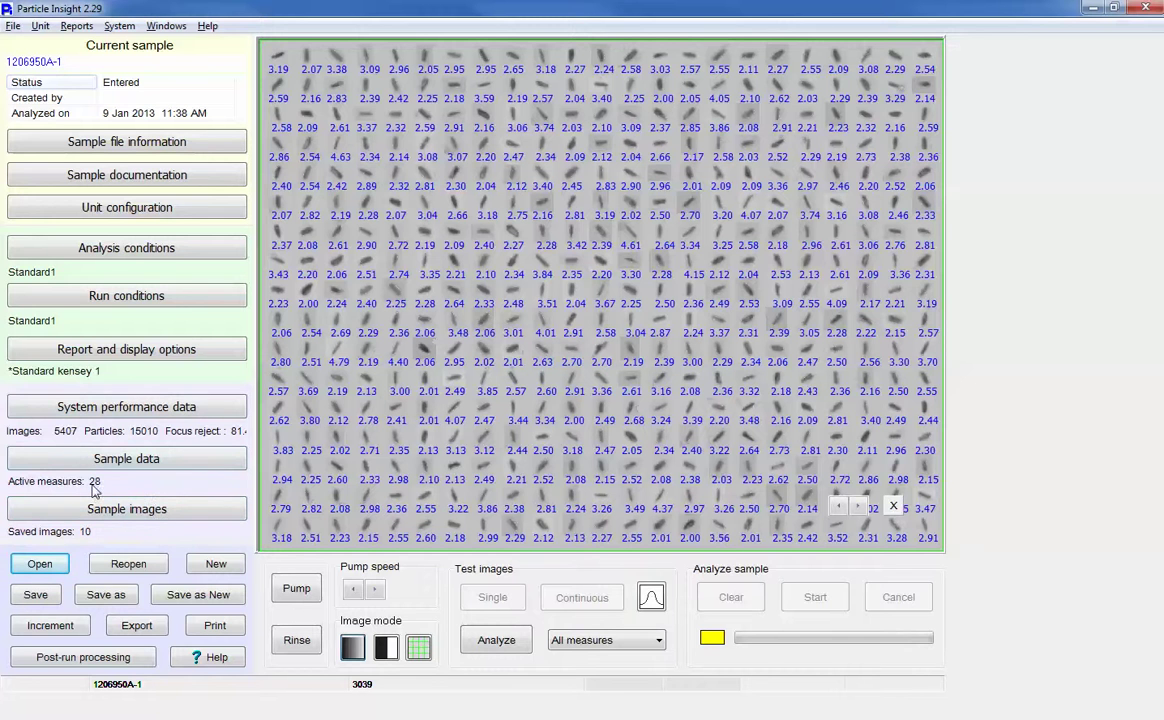
Open the sample histograms and place ECA Diameter and Smoothness over the grid centre
left_click(115, 462)
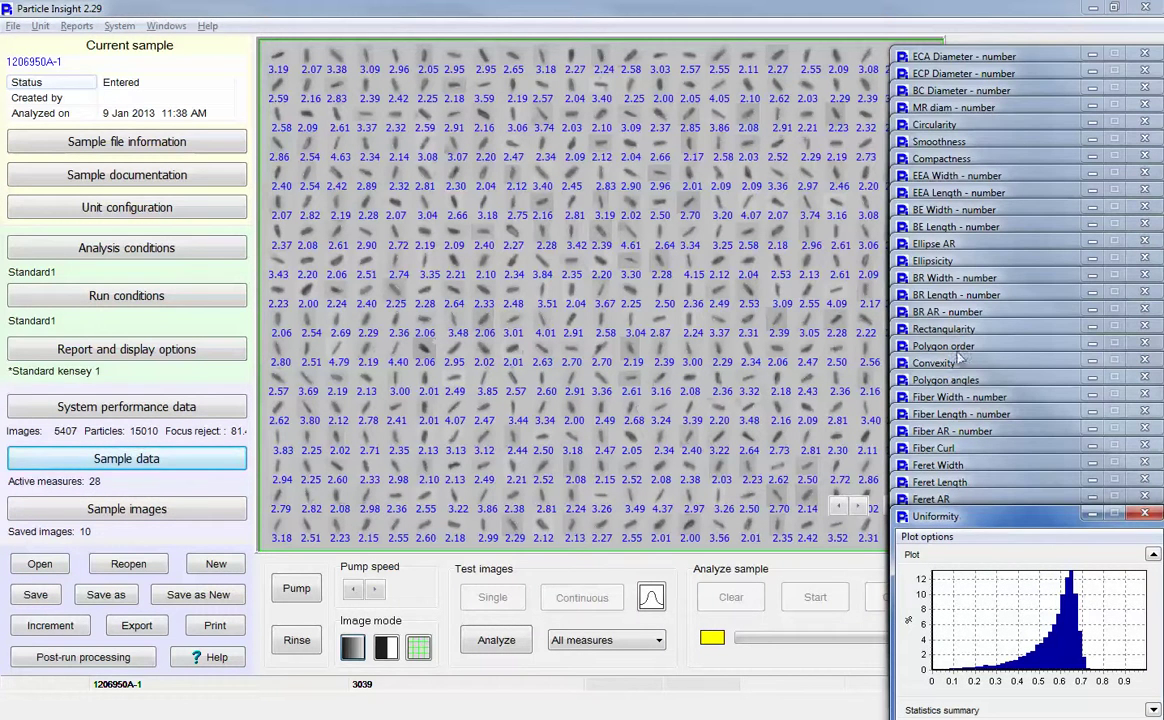
double_click(1043, 57)
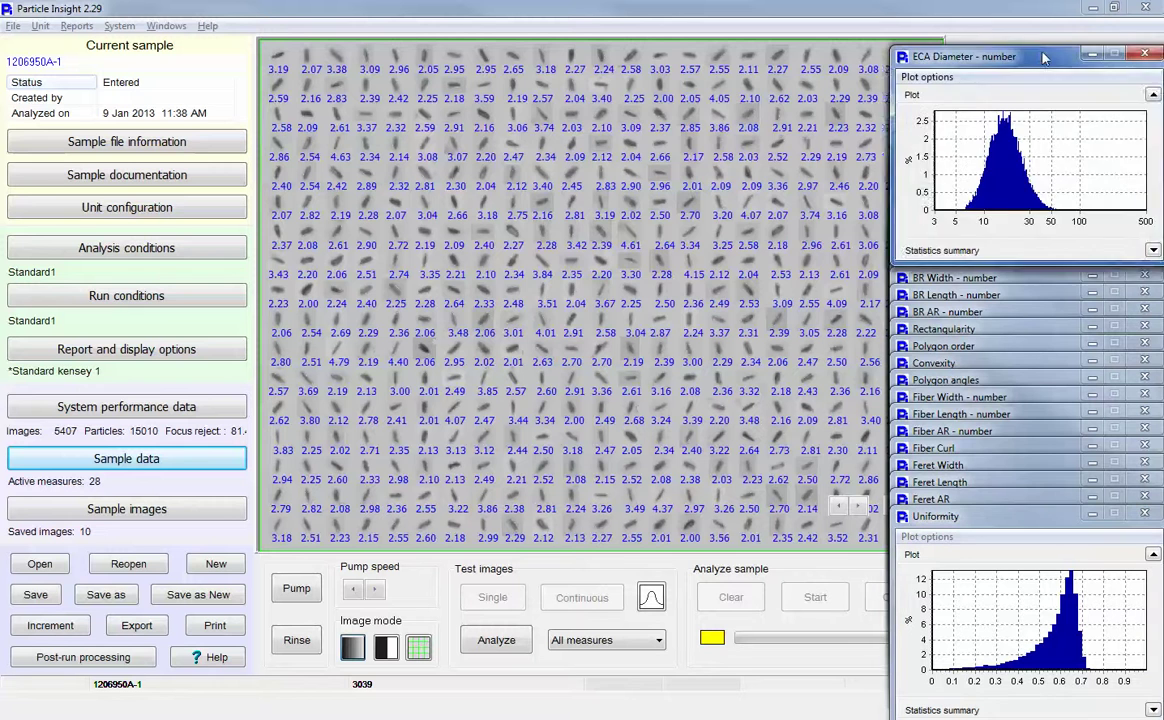
left_click_drag(1000, 32, 611, 75)
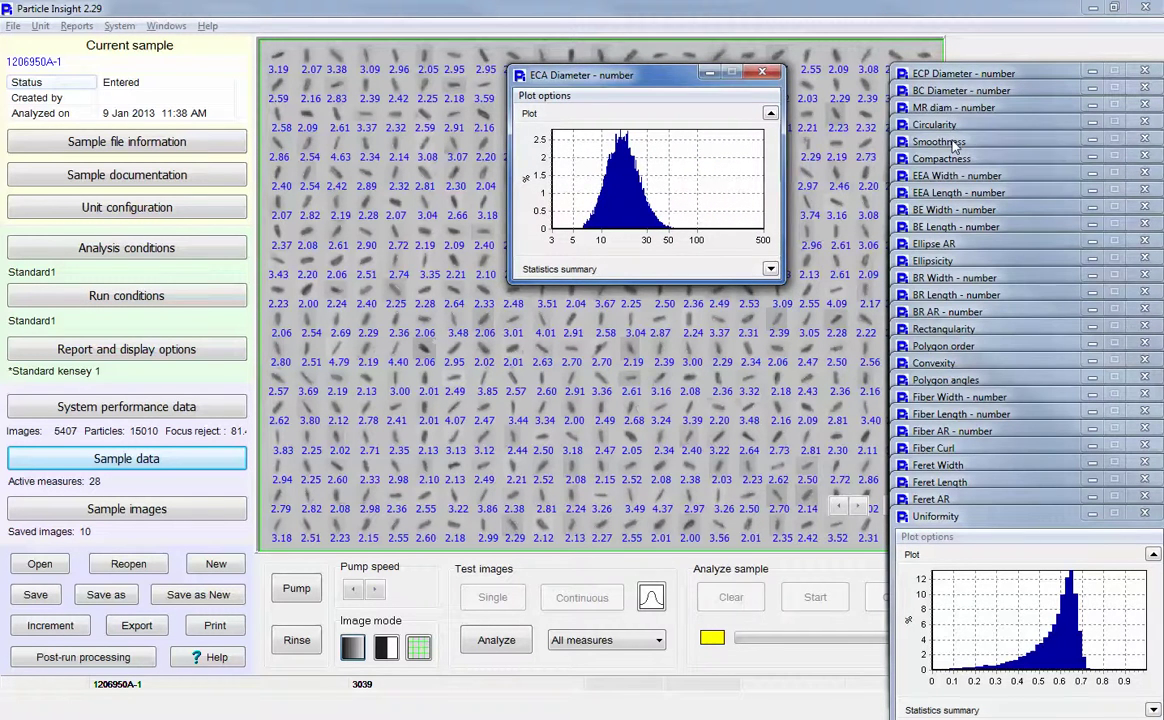
double_click(955, 142)
left_click_drag(625, 296, 590, 307)
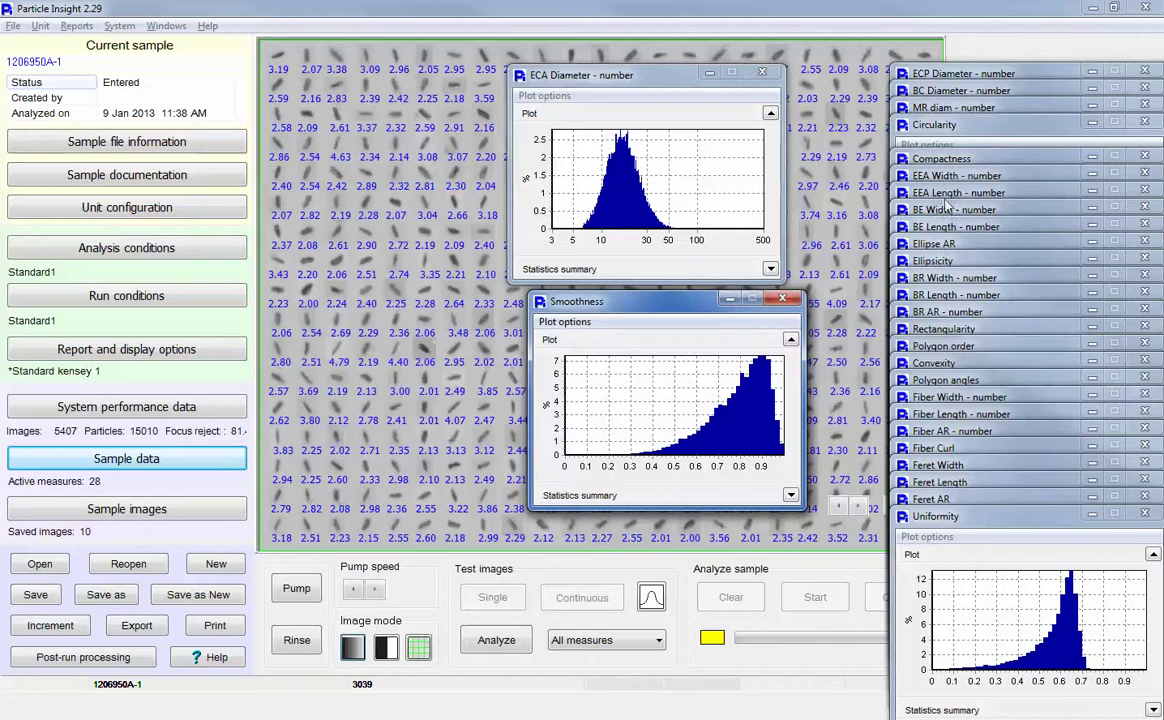
Close the BR AR histogram and place the Fiber Curl histogram over the grid
double_click(947, 312)
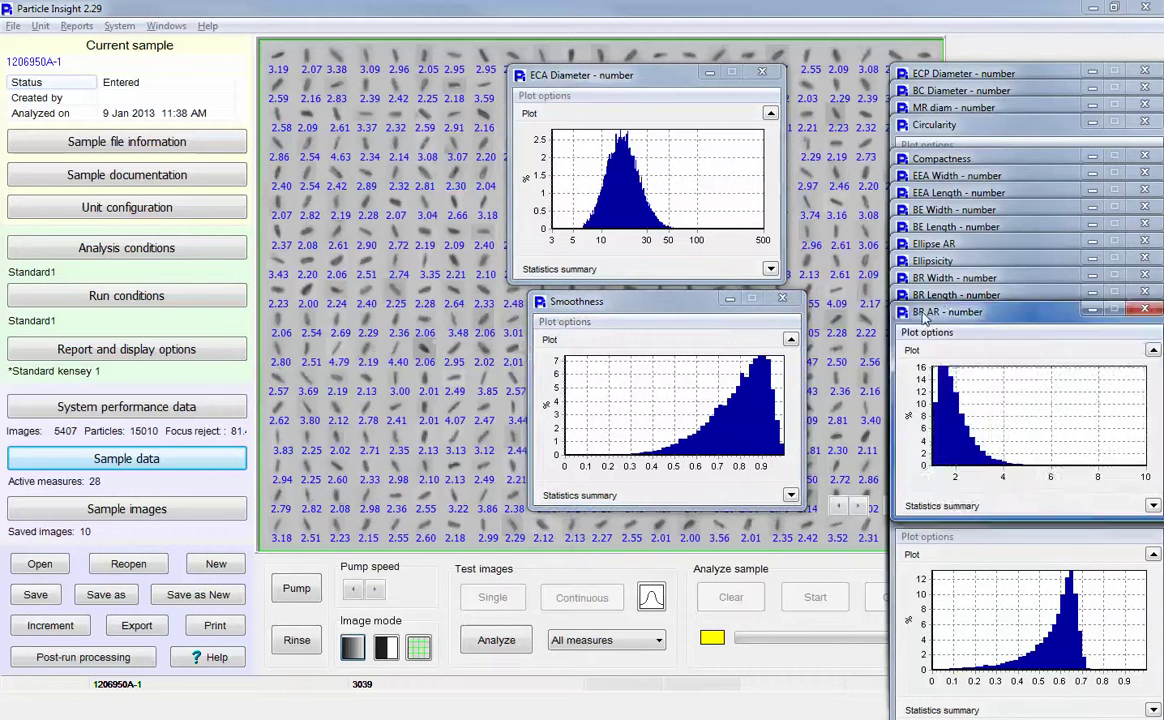
left_click_drag(872, 280, 340, 305)
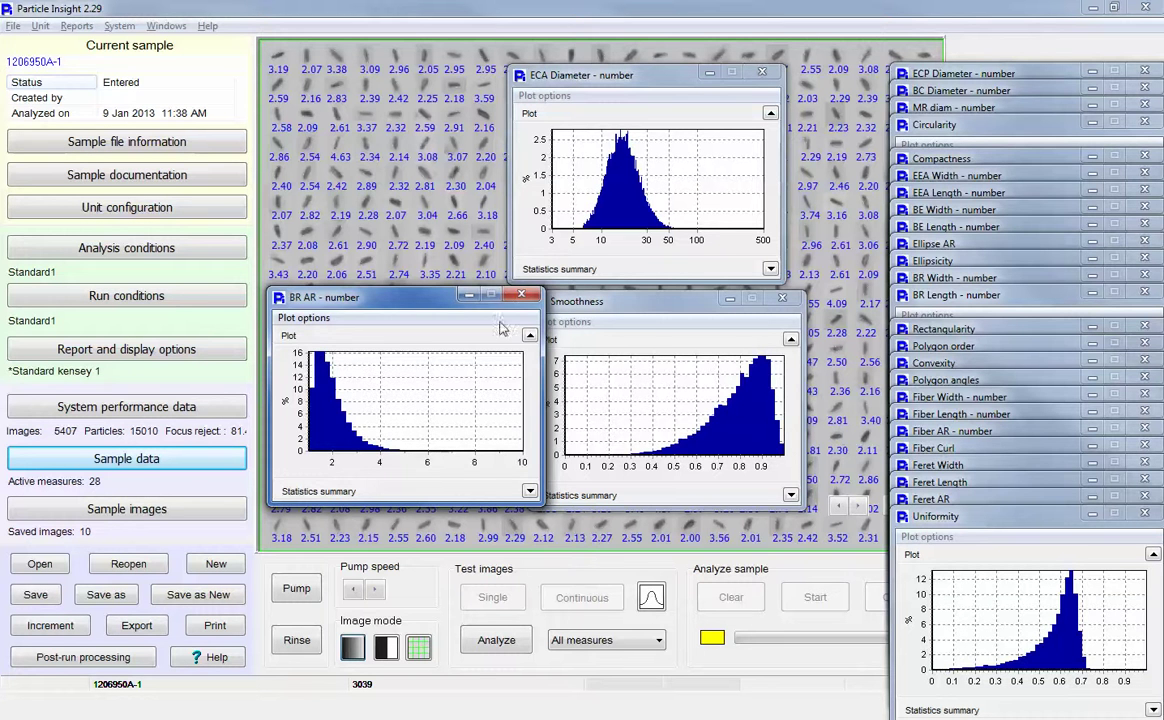
left_click(521, 294)
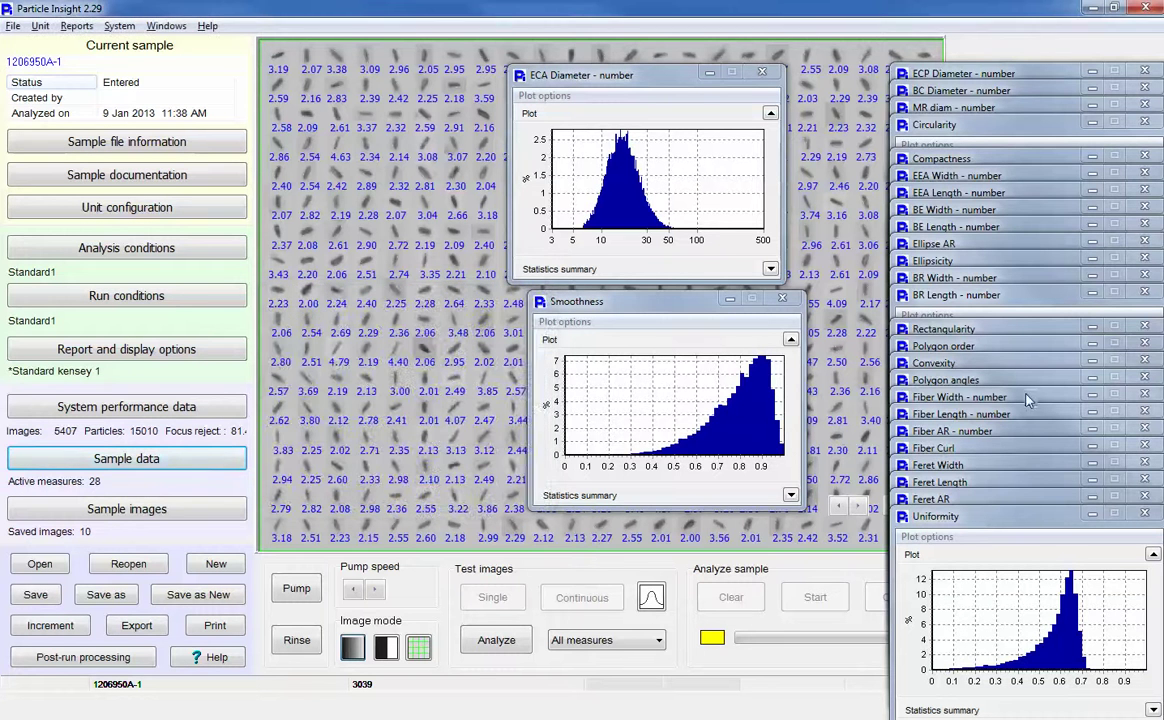
double_click(940, 448)
left_click_drag(940, 448, 646, 512)
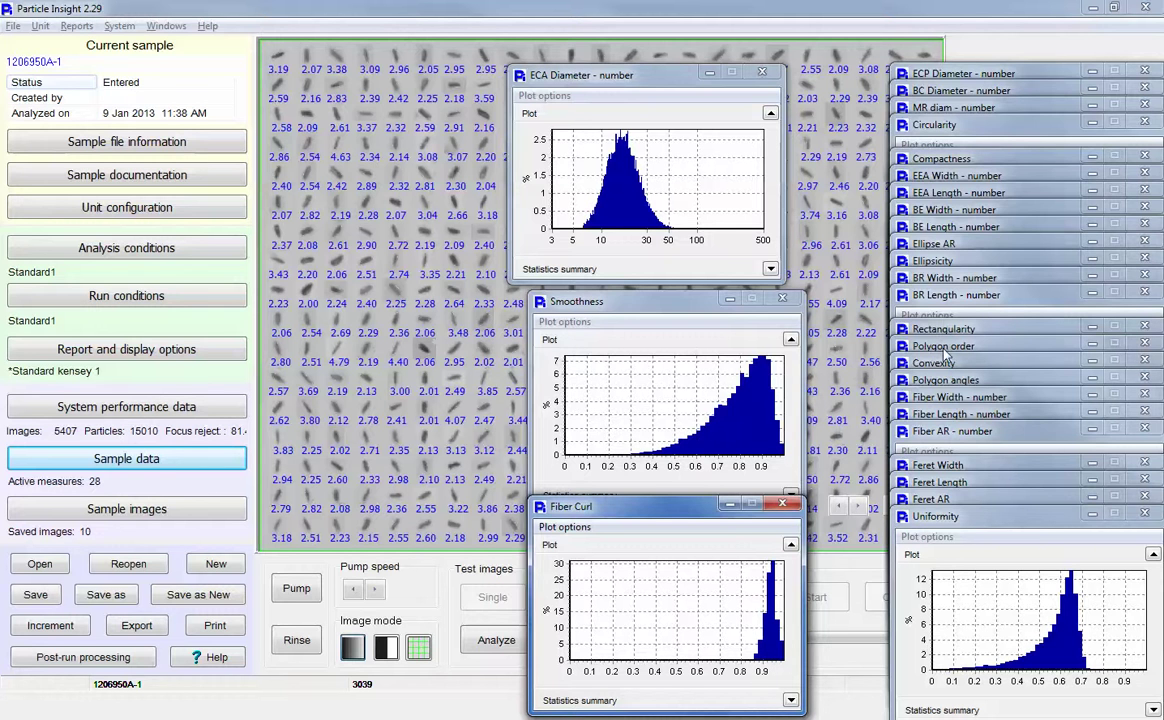
Close all data windows and open a fresh BR AR histogram
left_click(162, 26)
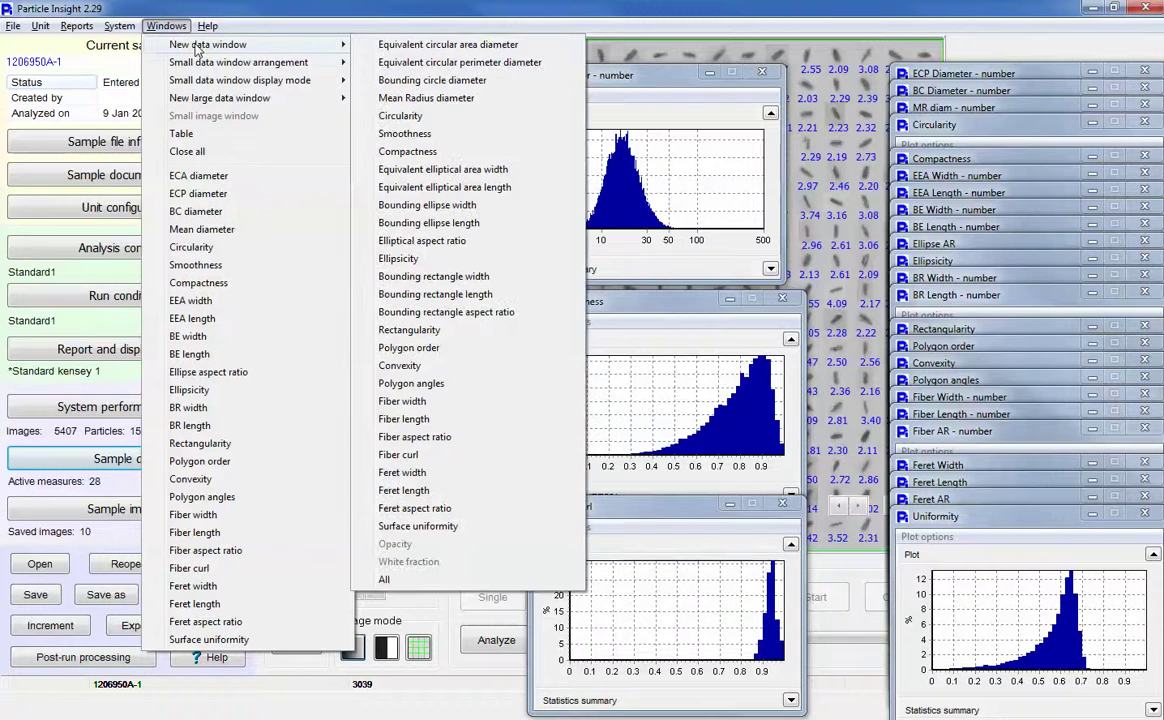
left_click(187, 152)
left_click(163, 26)
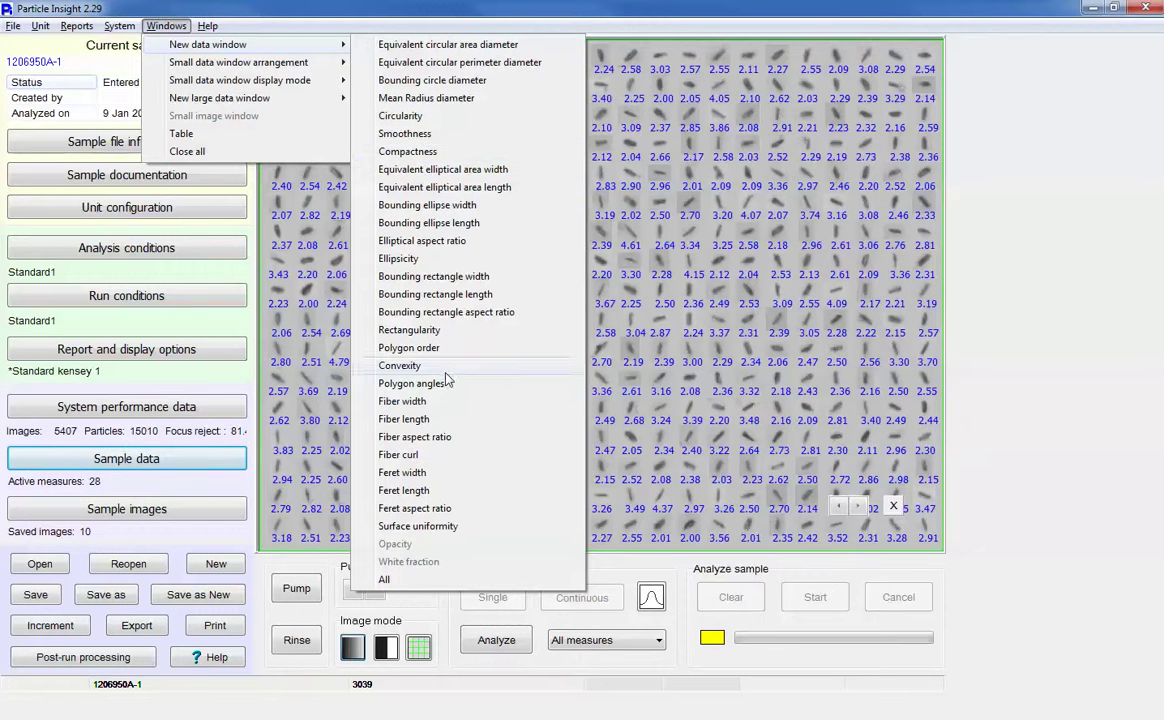
mouse_move(208, 44)
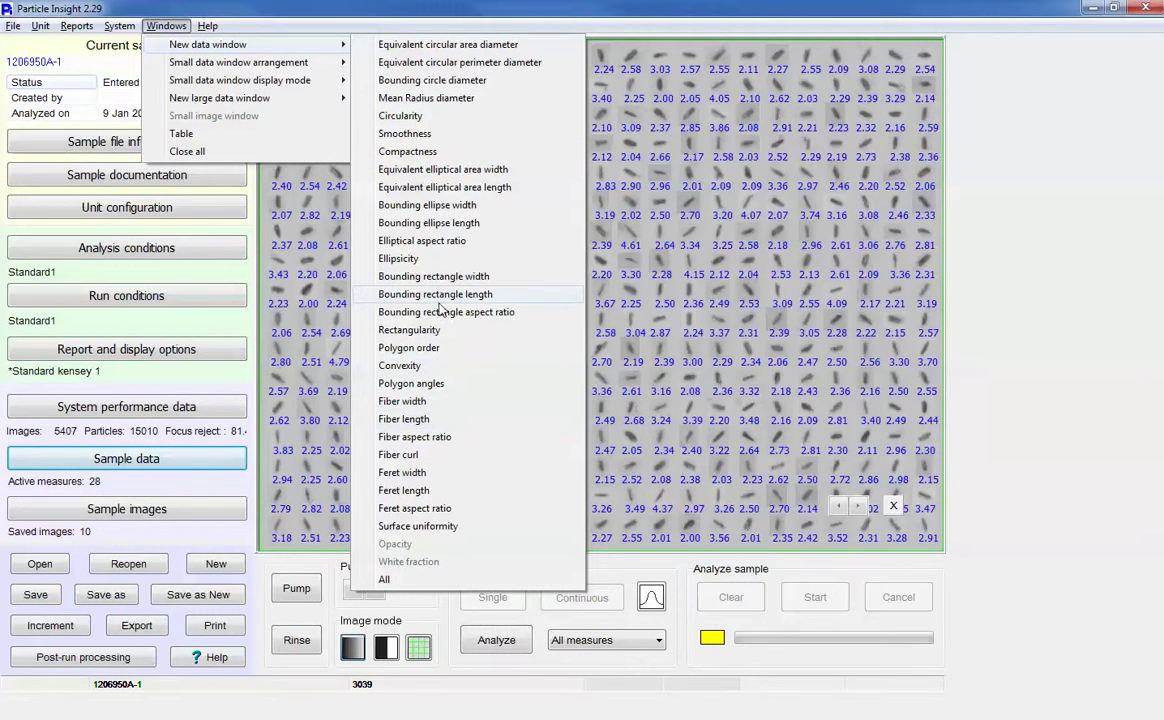
left_click(428, 311)
Add BR Width and Fiber Curl histograms, stacking them so BR AR, BR Width and Fiber Curl all show
left_click(166, 26)
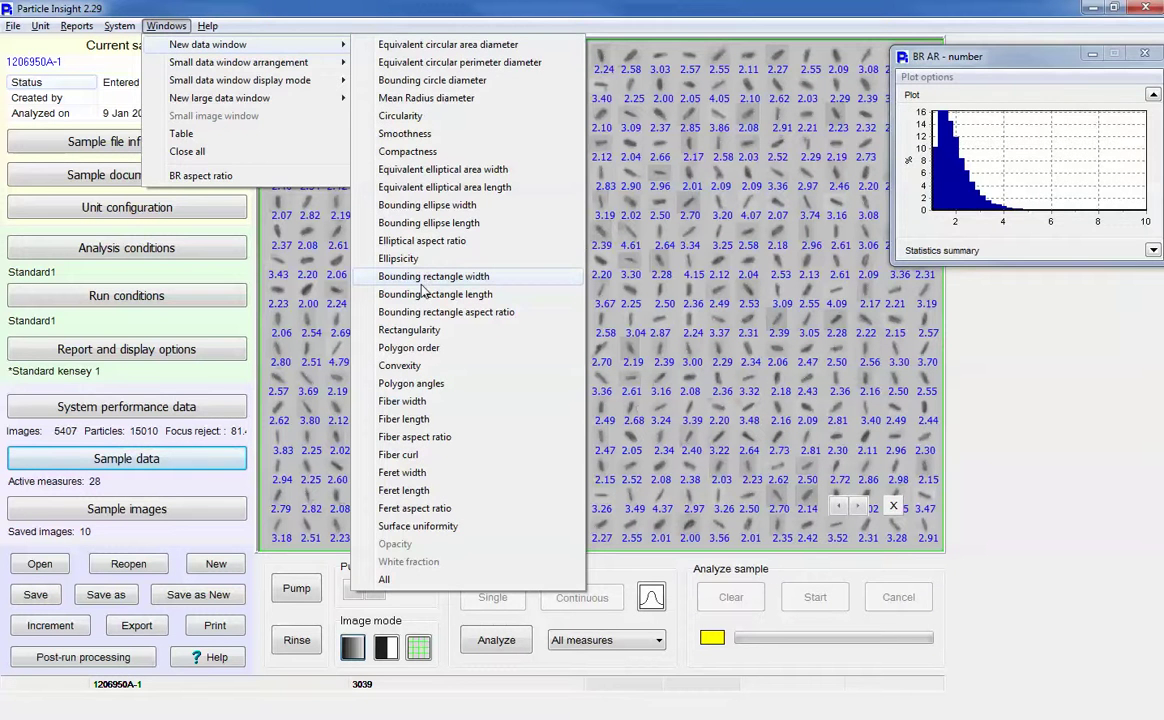
left_click(422, 286)
left_click_drag(975, 66, 978, 289)
left_click(166, 26)
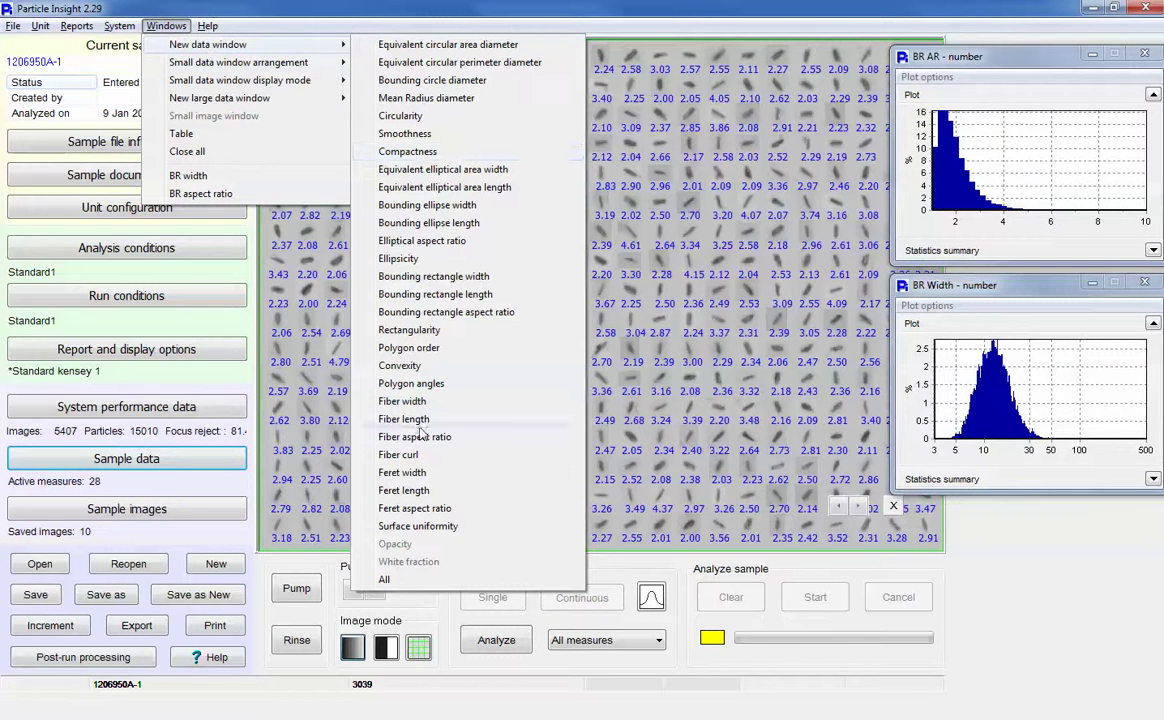
left_click(398, 454)
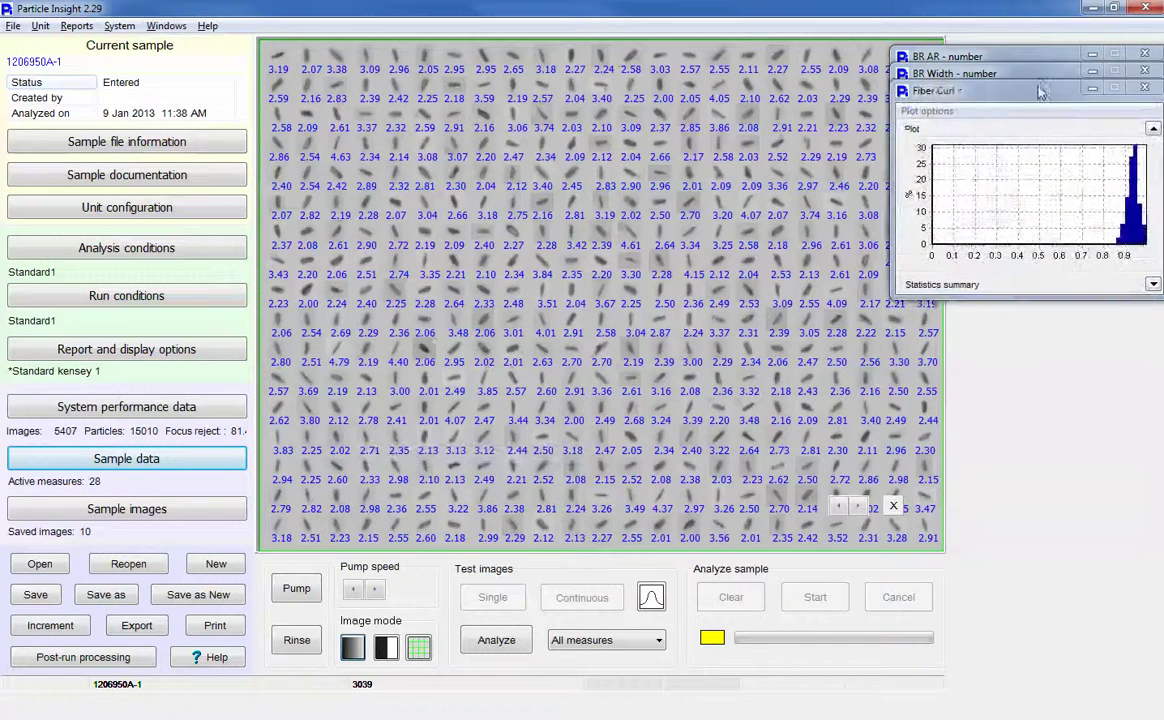
left_click_drag(1040, 91, 1018, 495)
left_click_drag(1018, 76, 1010, 274)
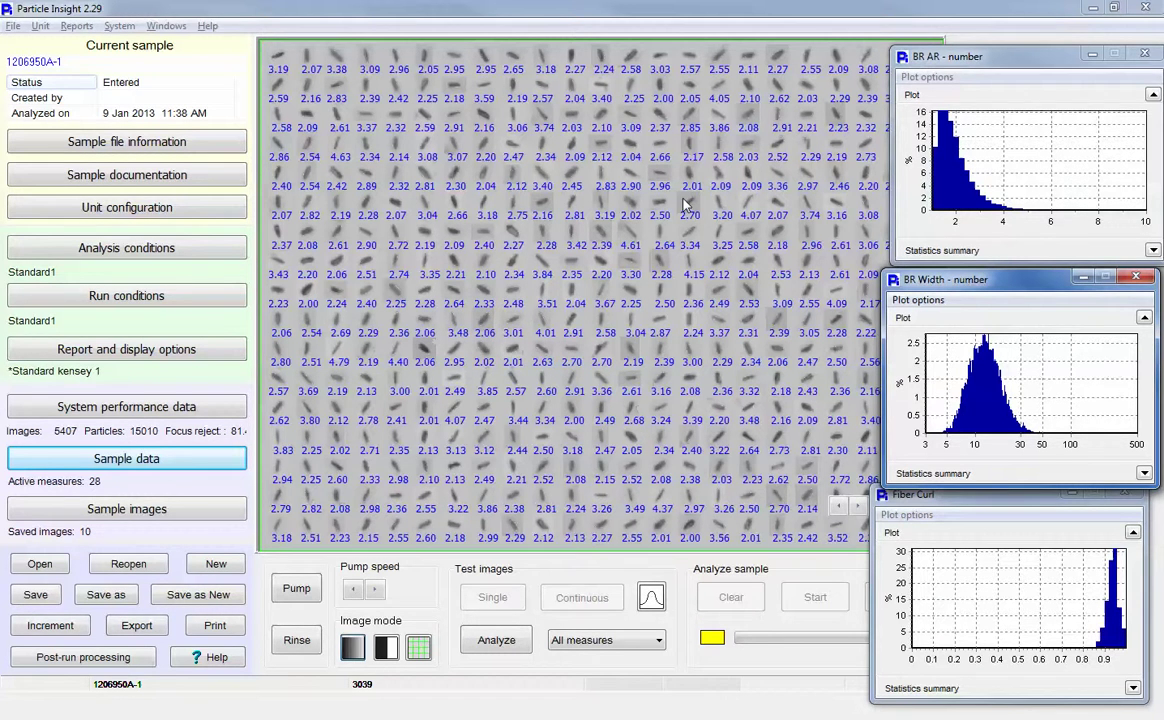
View full statistics for BR AR 1.9–10 on a widened large chart: 6439 particles
left_click(925, 77)
left_click(915, 241)
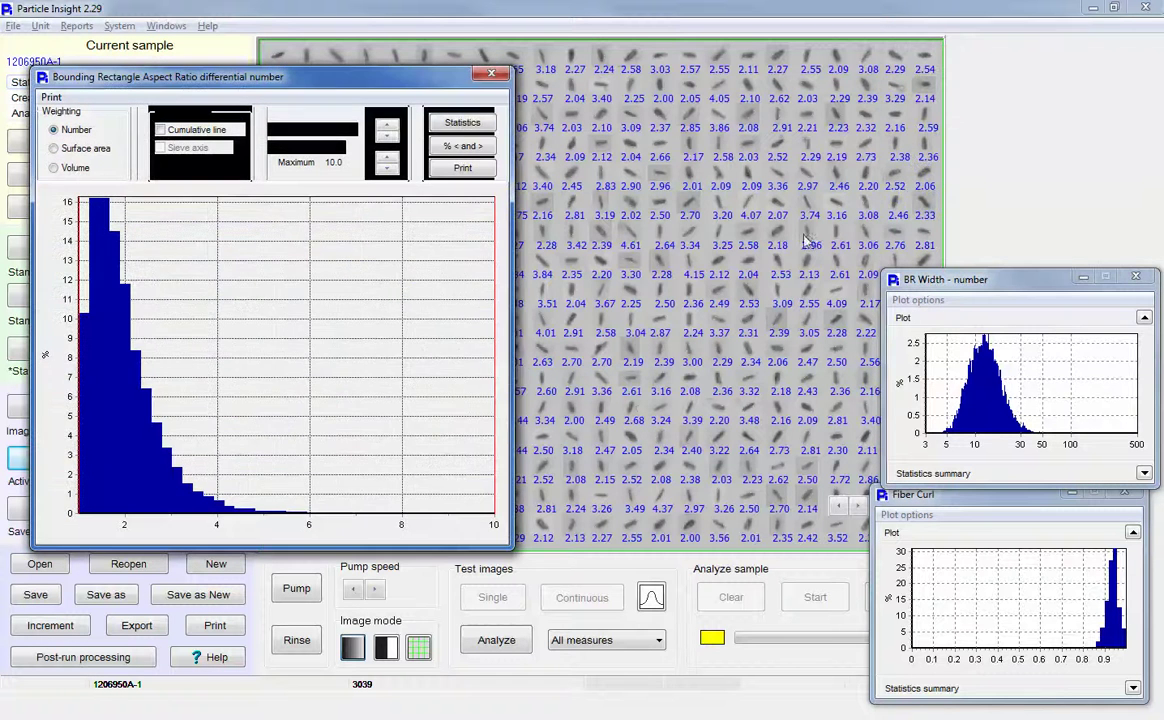
left_click_drag(512, 254, 880, 254)
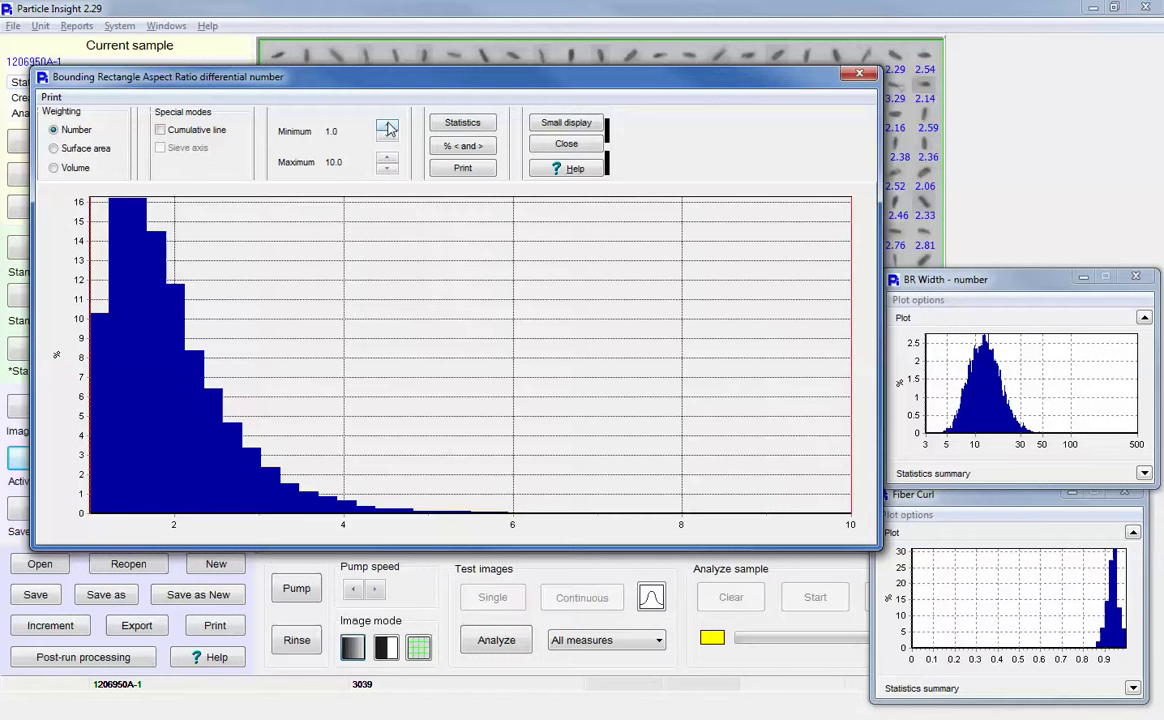
mouse_move(167, 218)
left_mouse_down()
mouse_move(696, 213)
mouse_move(850, 224)
left_mouse_up()
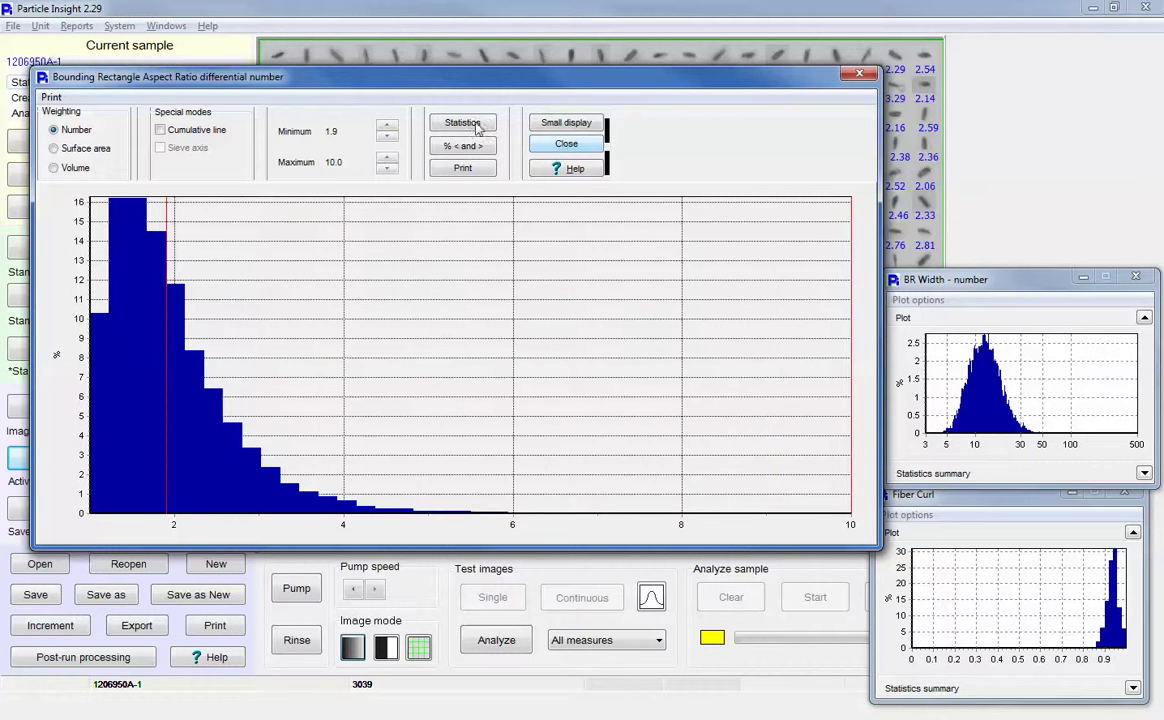
left_click(440, 124)
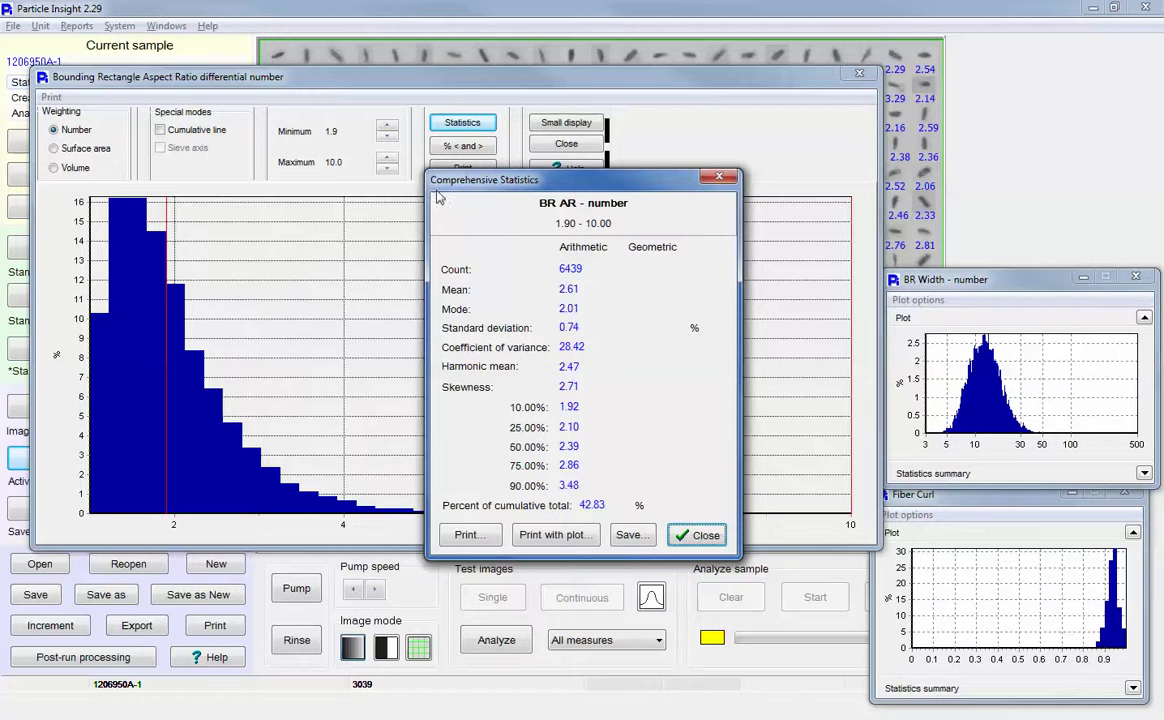
left_click(697, 535)
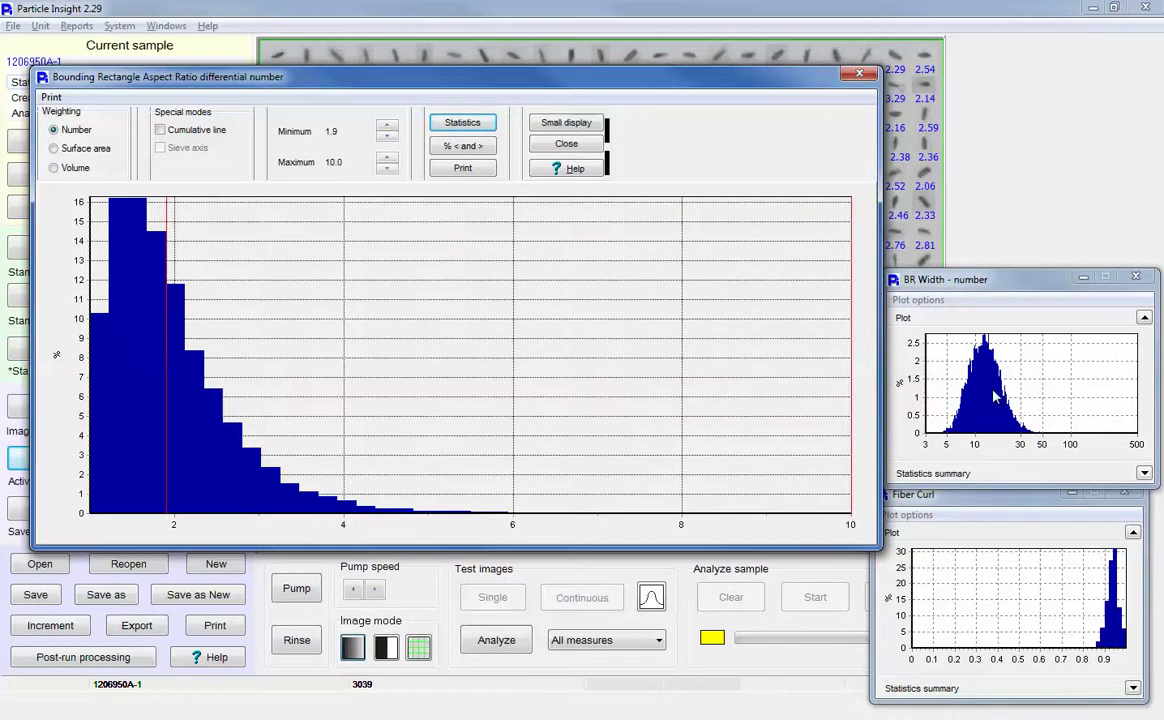
Expand the BR Width statistics summary and return BR AR to a small chart above it
left_click(1040, 473)
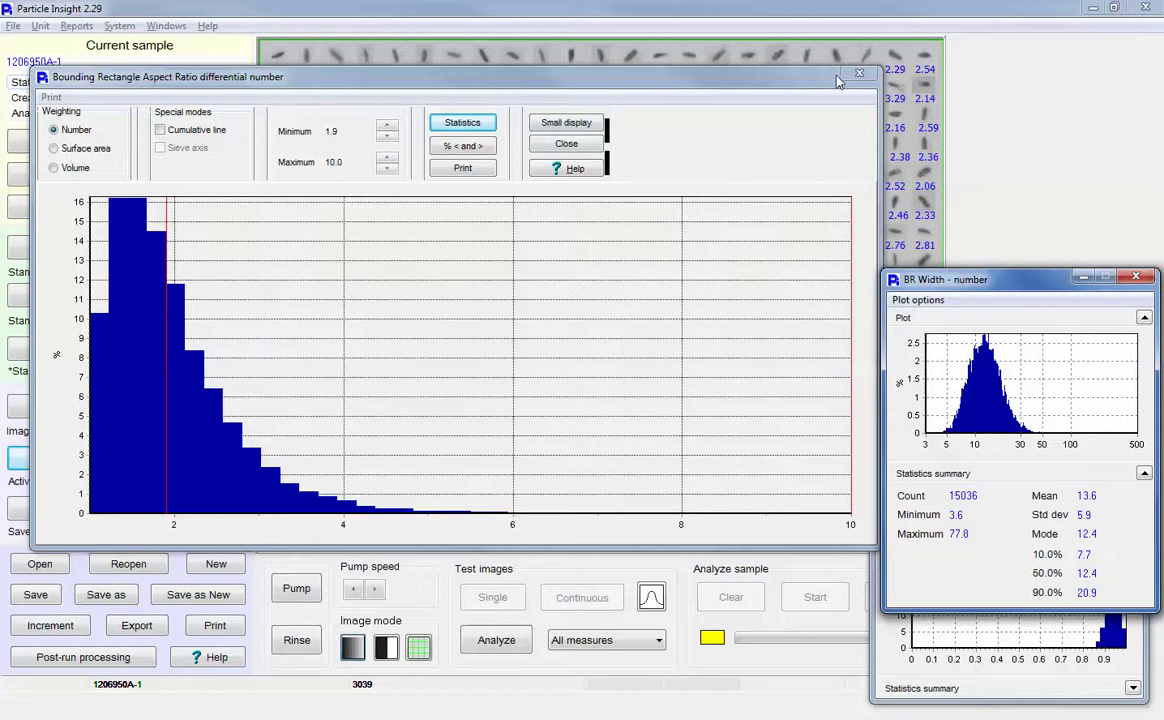
left_click(538, 121)
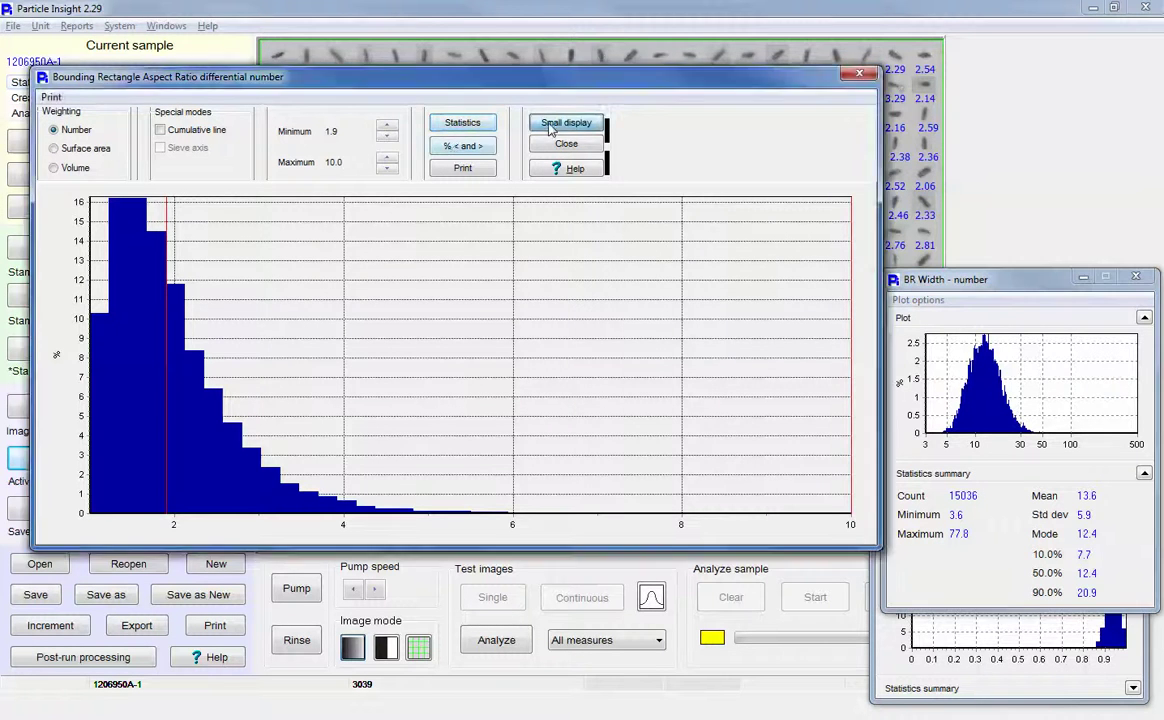
left_click_drag(191, 50, 1035, 57)
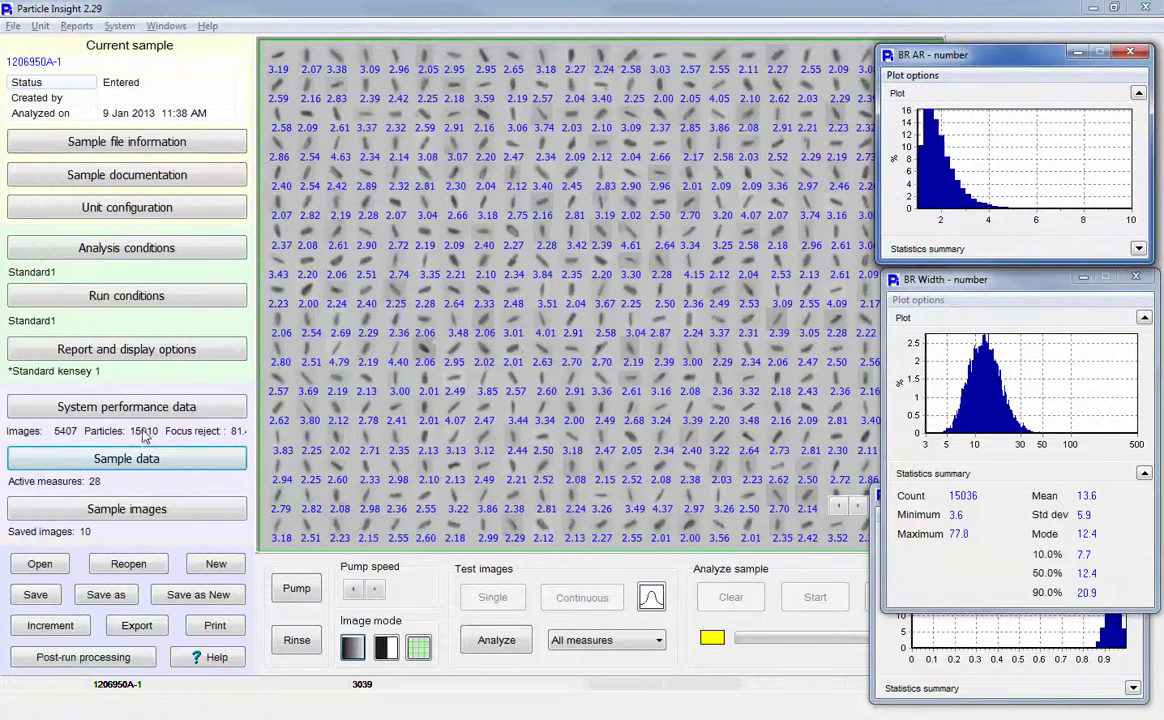
Set the BR AR filter minimum to 2 and recompute graphs and statistics, giving 6439 particles
left_click(126, 660)
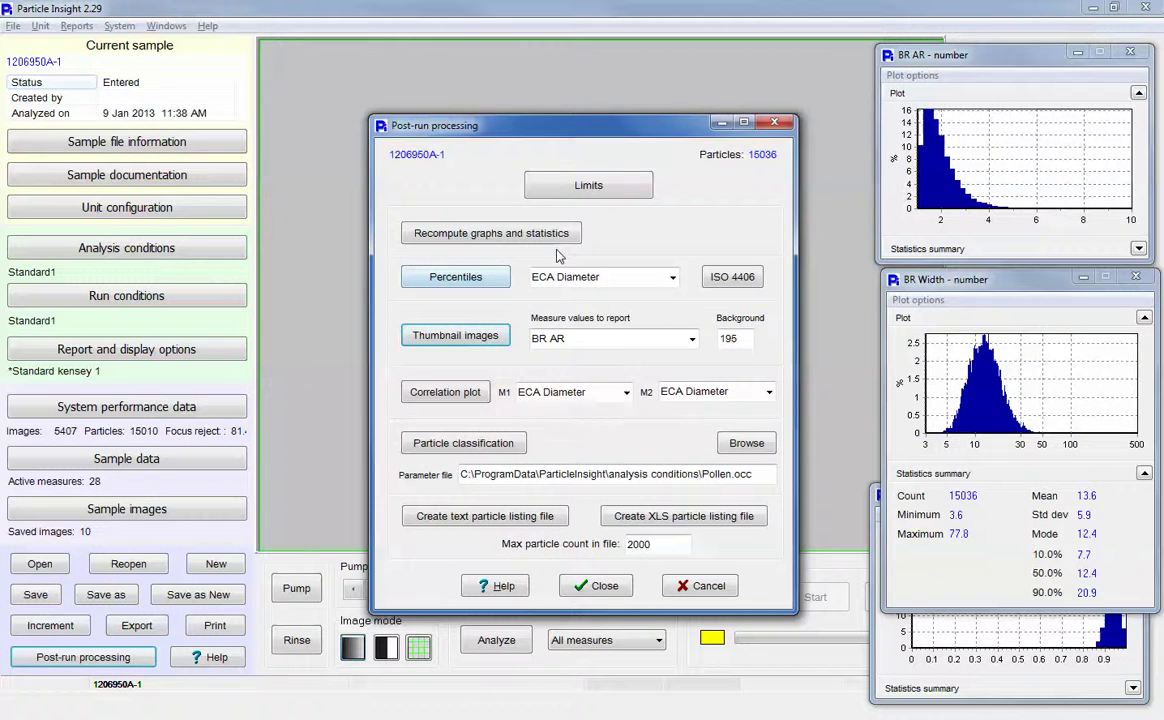
left_click(545, 185)
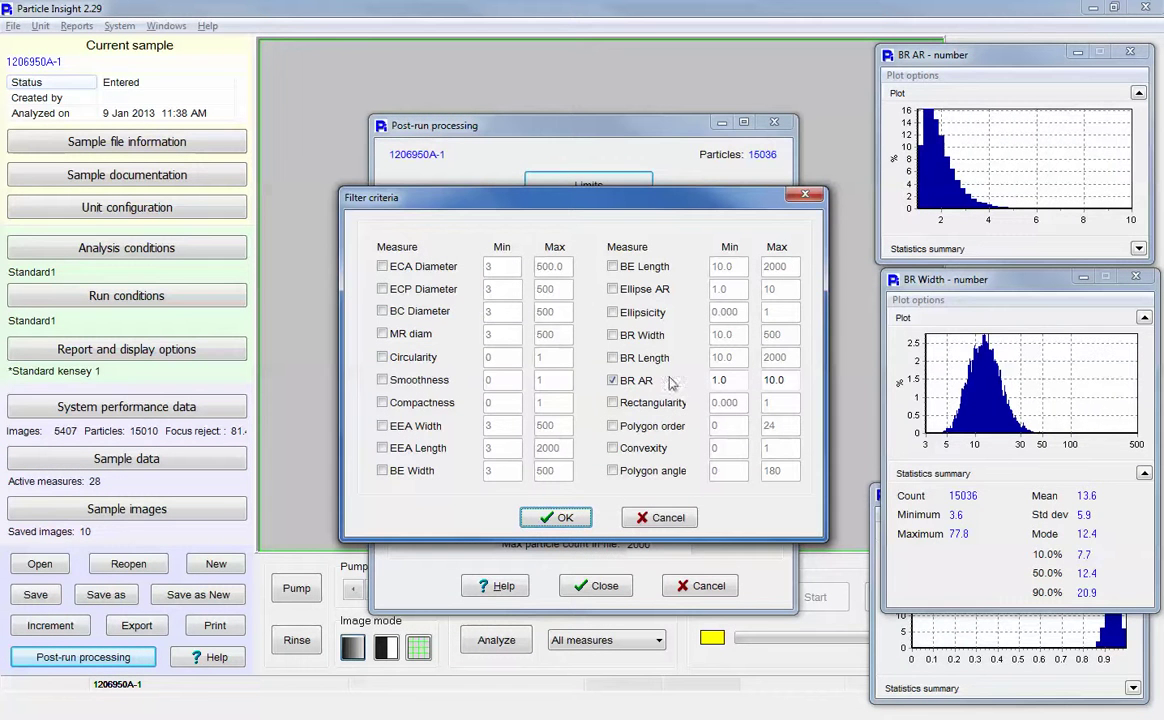
left_click_drag(738, 380, 675, 384)
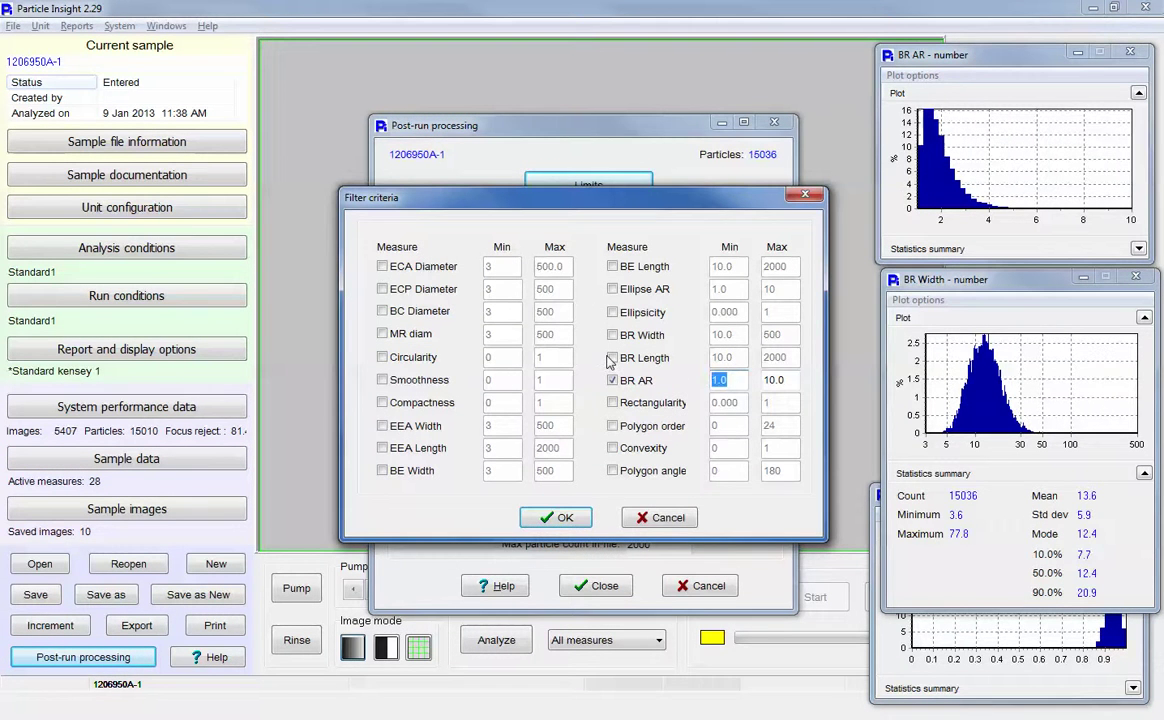
type("2")
left_click(558, 517)
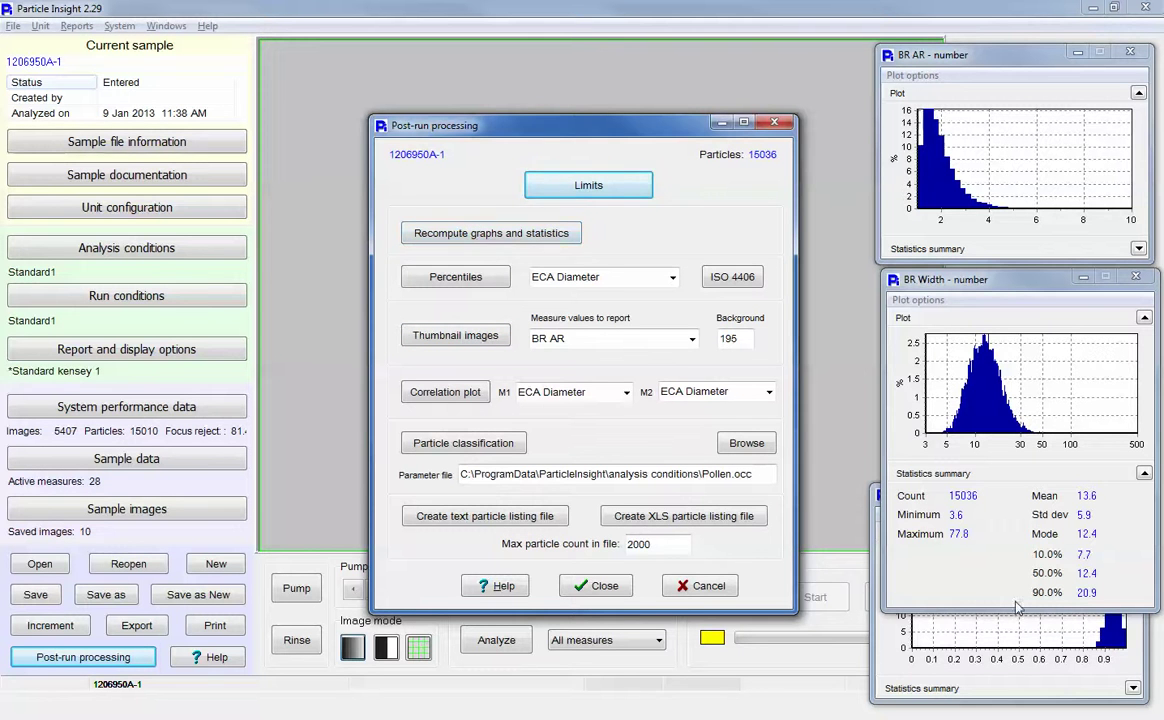
left_click(483, 234)
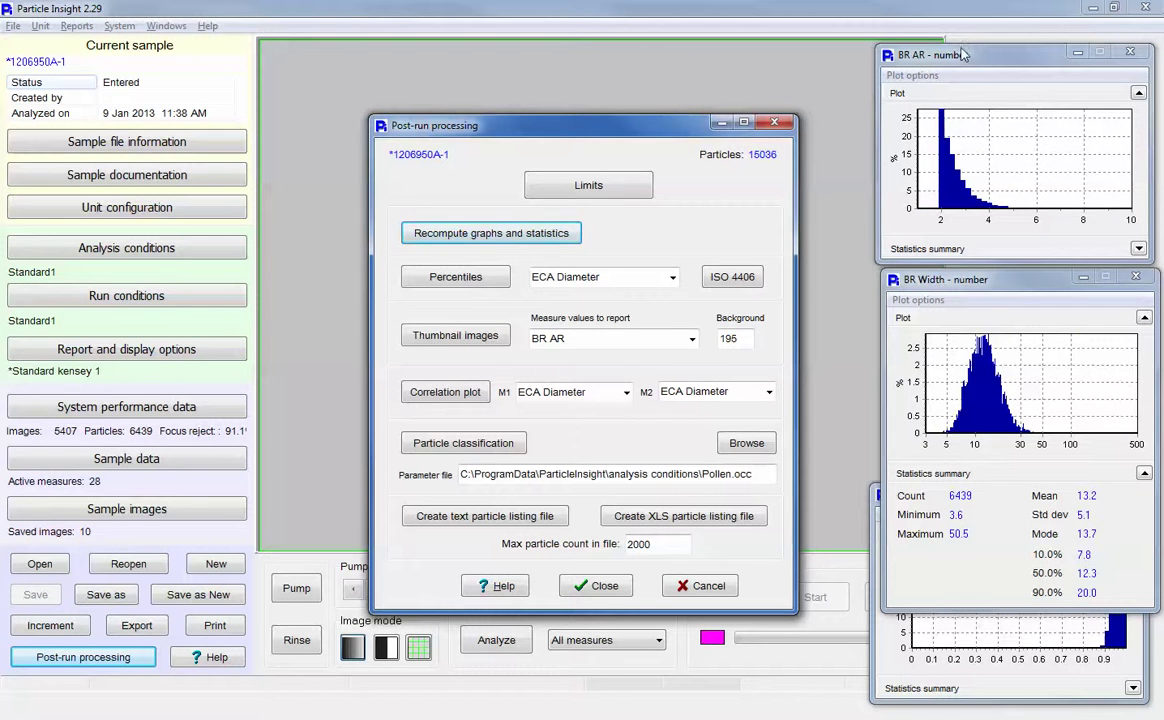
Close post-run processing and move the BR AR and BR Width histograms into the workspace
left_click(603, 586)
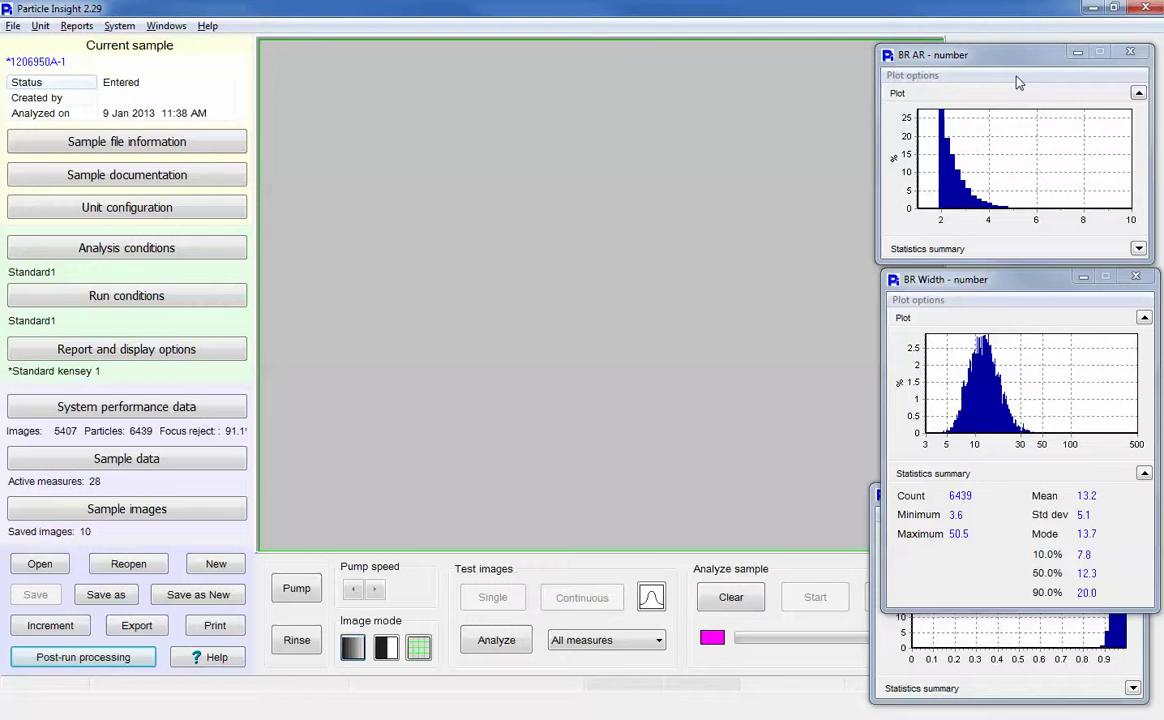
left_click_drag(915, 54, 531, 76)
mouse_move(977, 281)
left_mouse_down()
mouse_move(918, 194)
mouse_move(904, 107)
left_mouse_up()
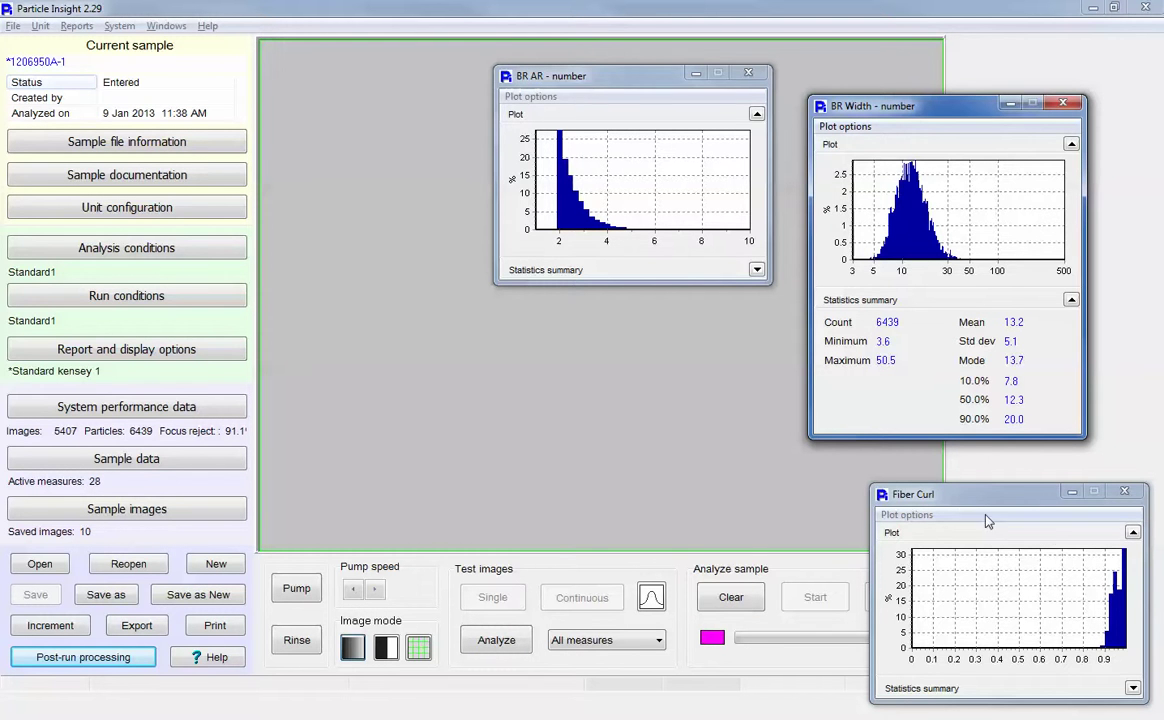
Check the Fiber Curl statistics (1294 particles, mean 0.96), then collapse and move it back
left_click(1133, 688)
left_click_drag(1016, 506, 976, 328)
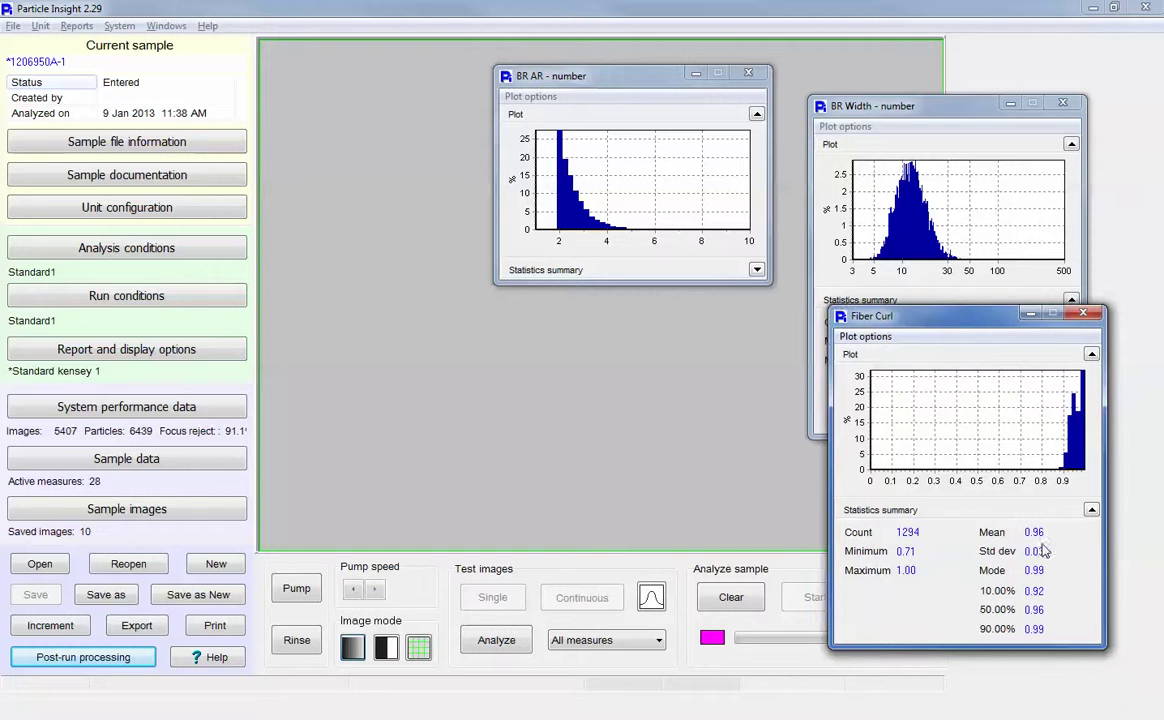
left_click(1000, 509)
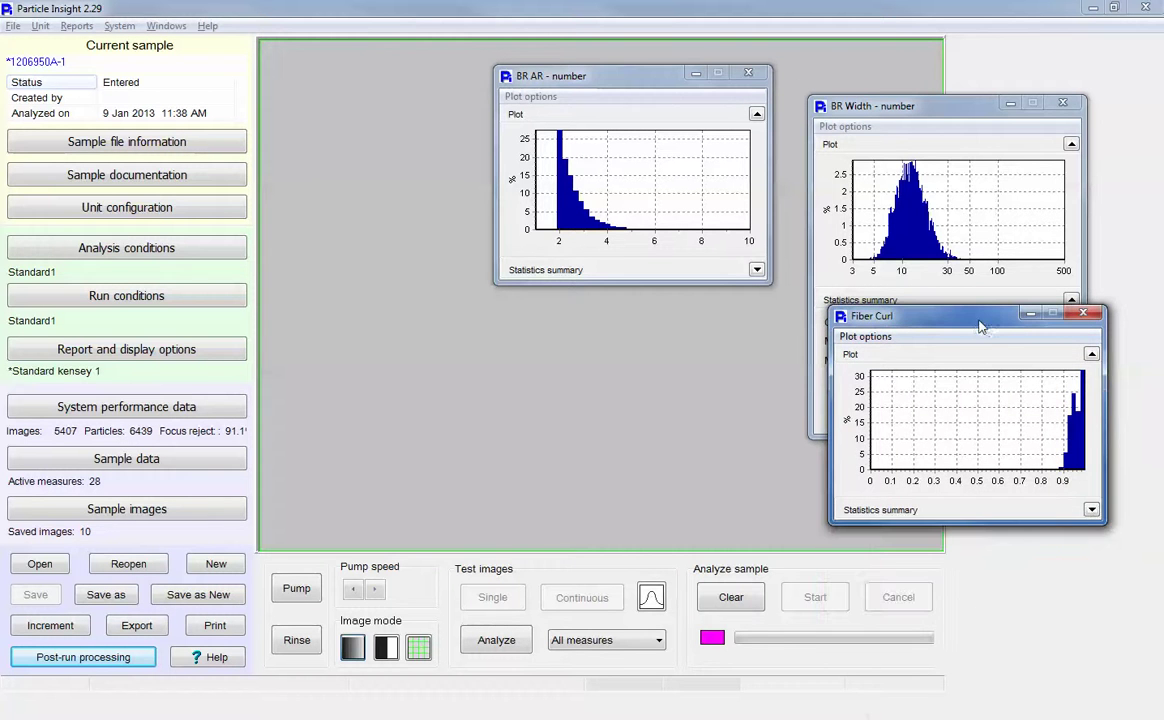
left_click_drag(952, 319, 998, 512)
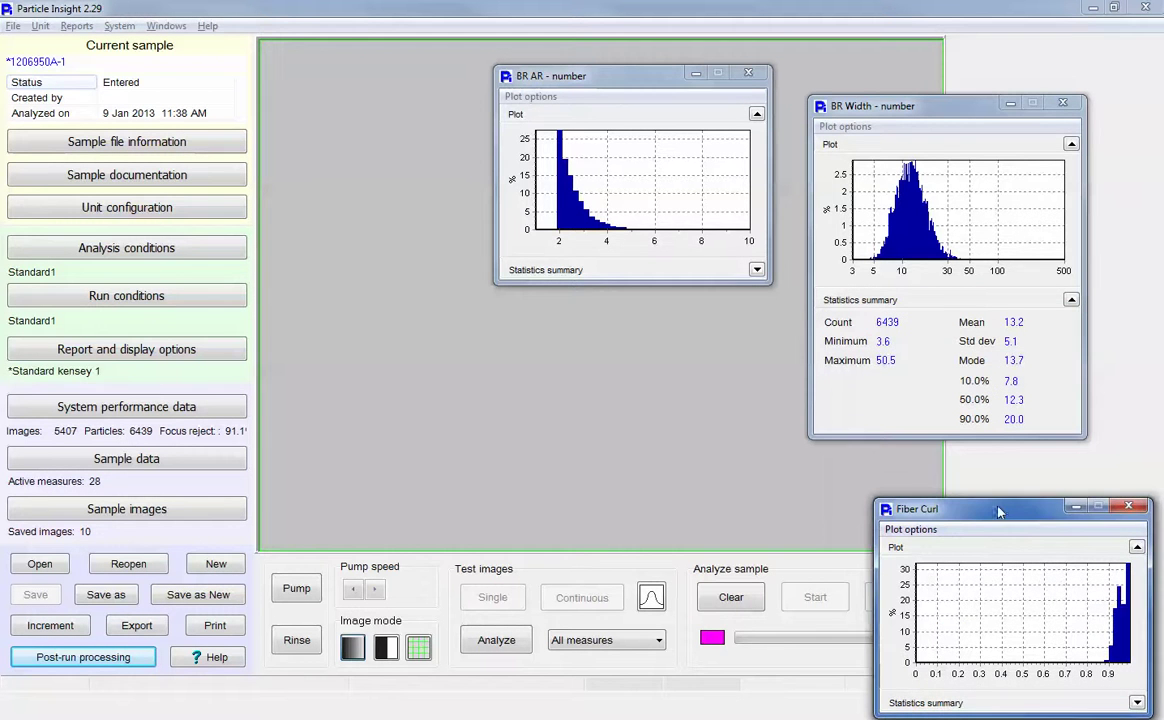
Dismiss the database error and reopen sample 1206950A-1, overwriting the unsaved run results
left_click(88, 658)
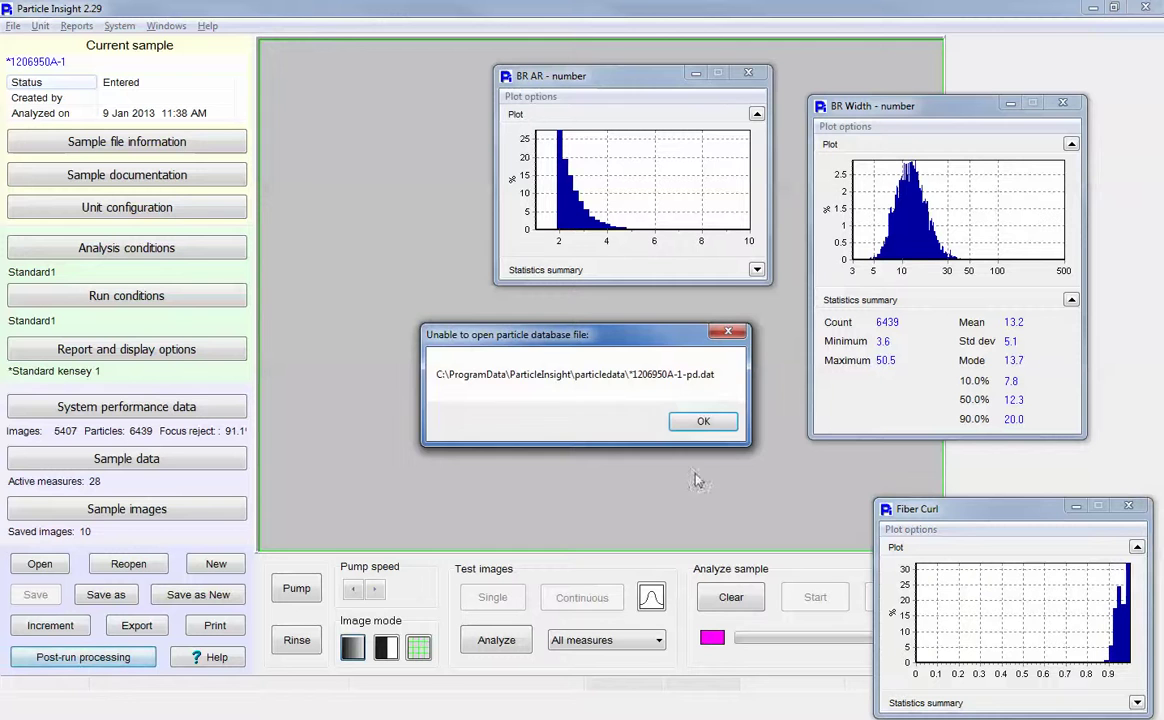
left_click(690, 424)
left_click(128, 564)
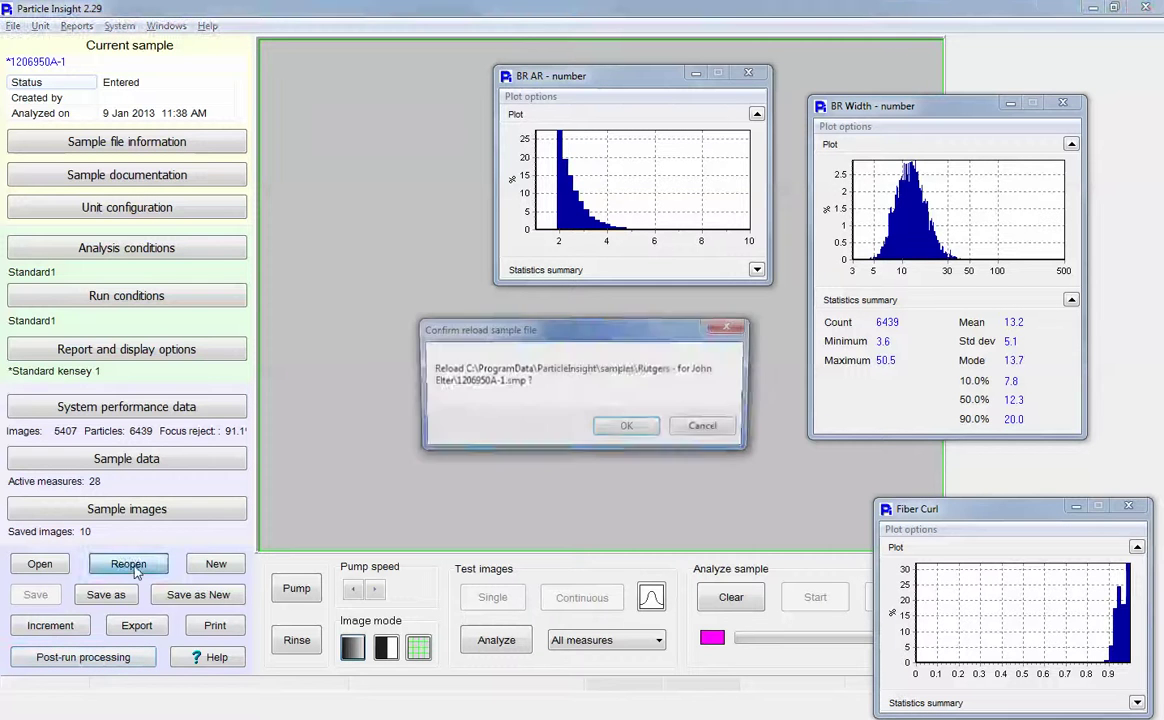
left_click(628, 428)
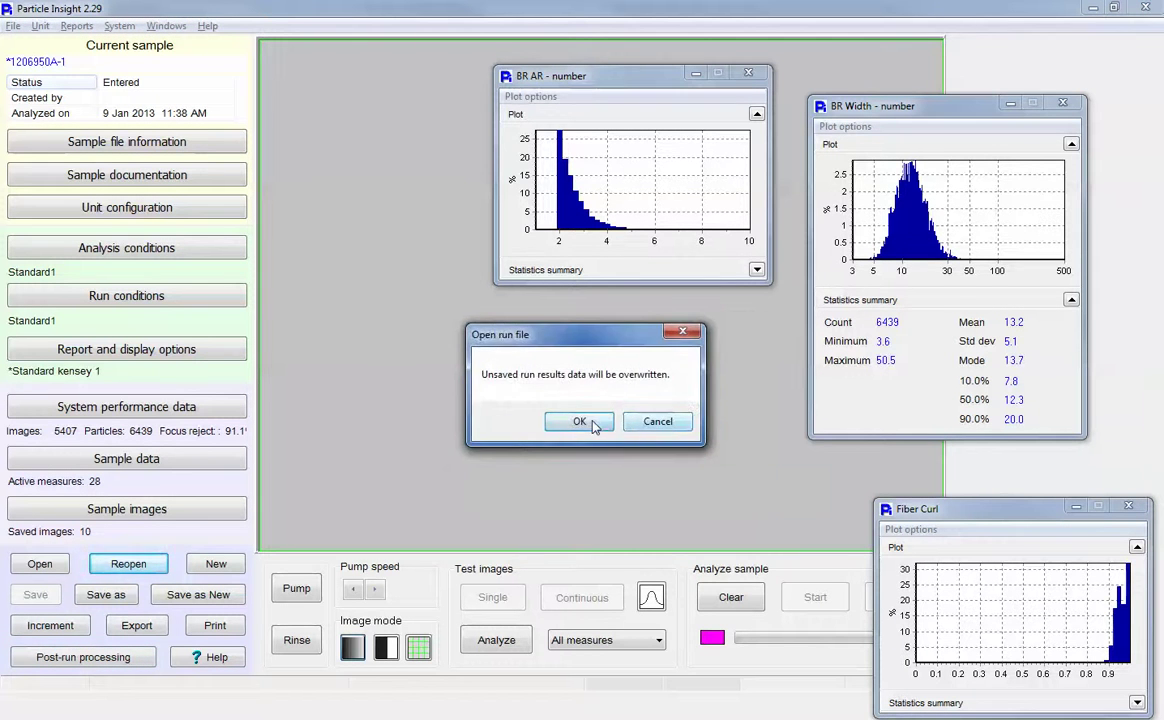
left_click(540, 392)
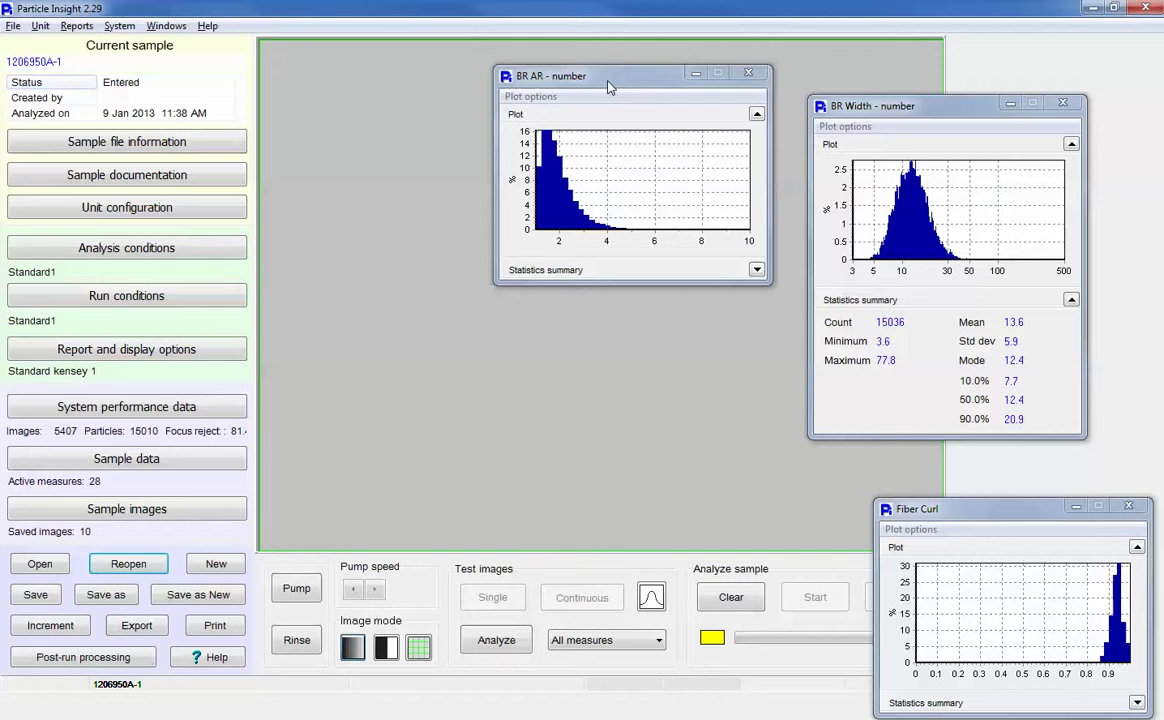
Collapse the BR Width statistics and restack the BR AR histogram above BR Width
left_click(1072, 300)
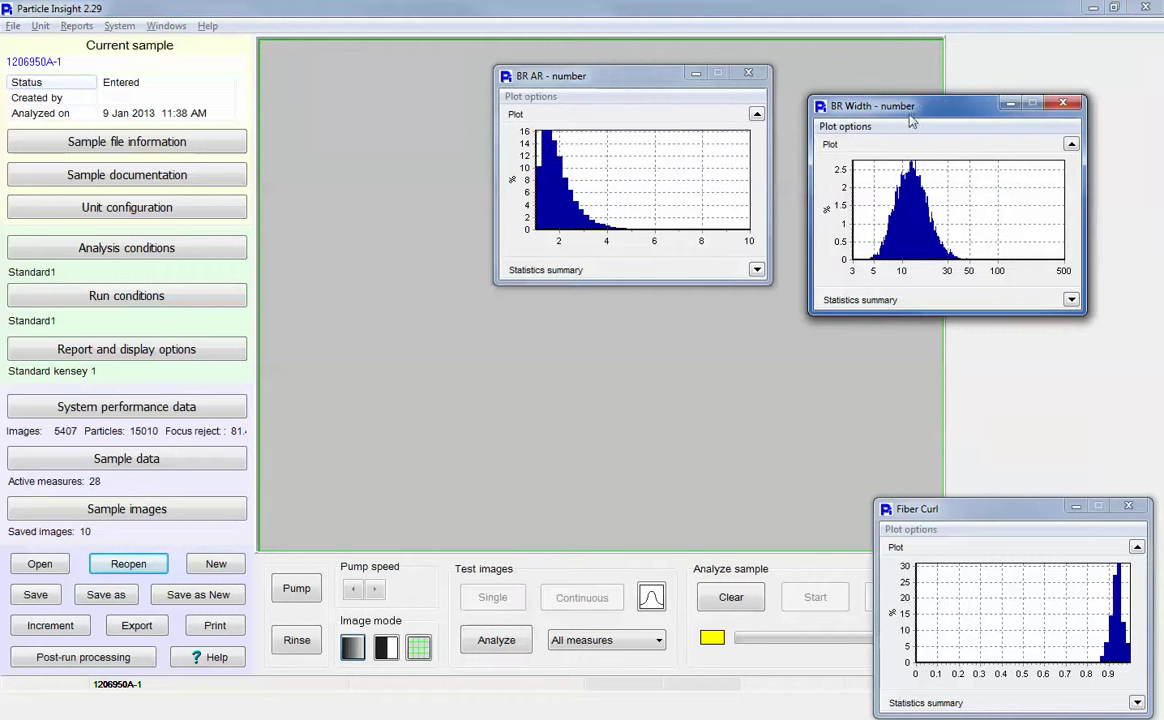
left_click_drag(911, 112, 955, 284)
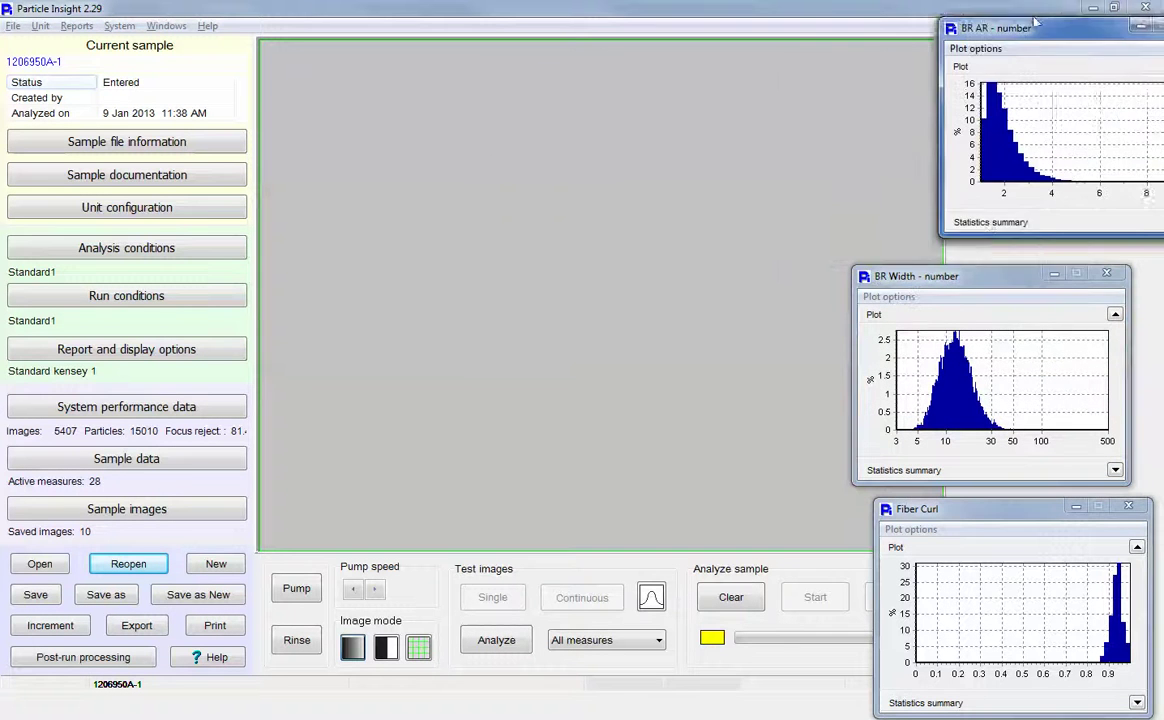
left_click_drag(524, 74, 886, 38)
Limit BR AR to a maximum below 2 and recompute, leaving 8595 particles
left_click(143, 660)
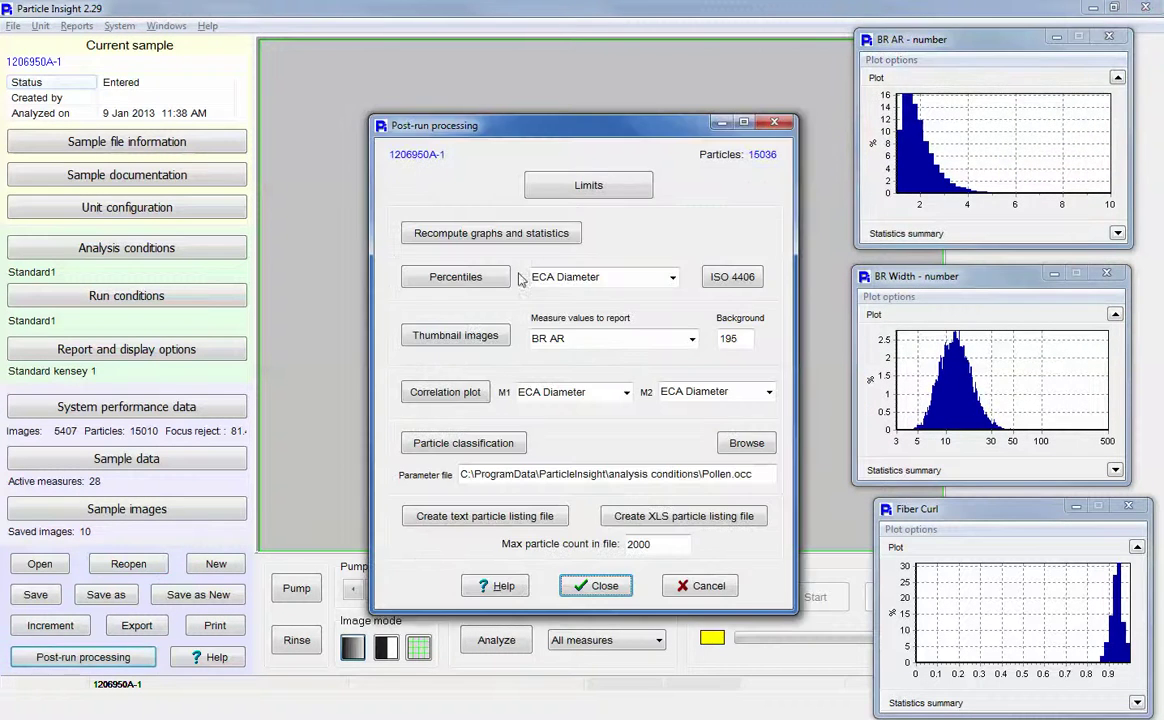
left_click(570, 186)
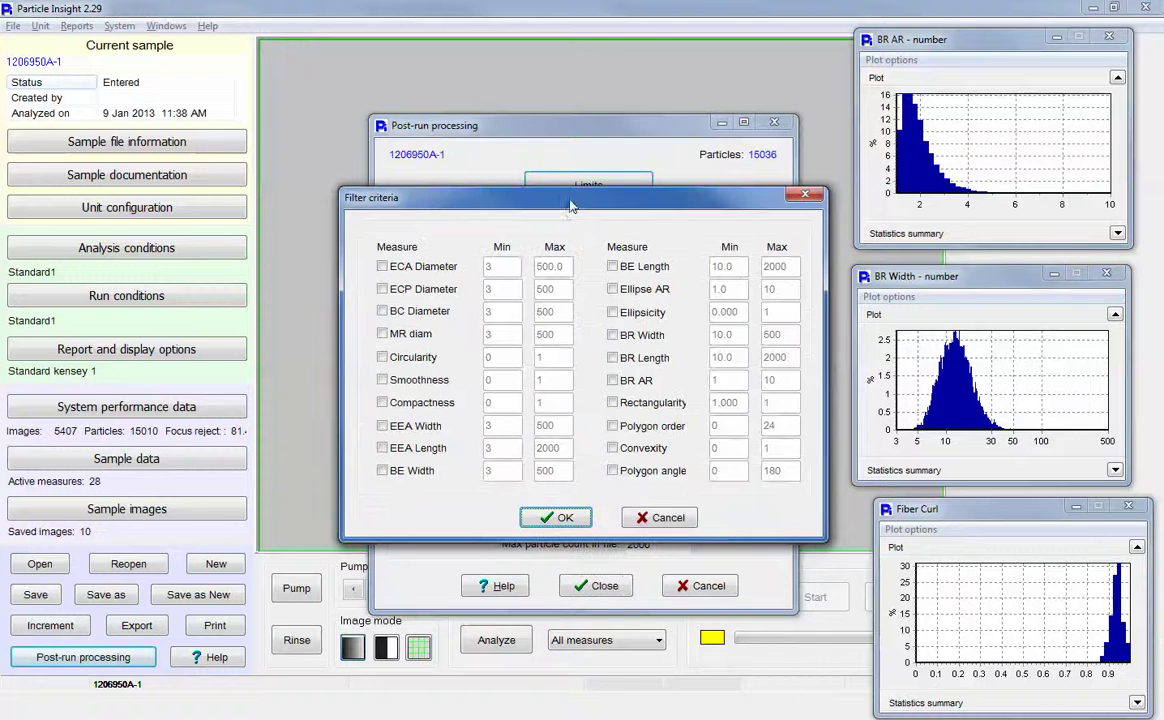
left_click(612, 380)
double_click(786, 381)
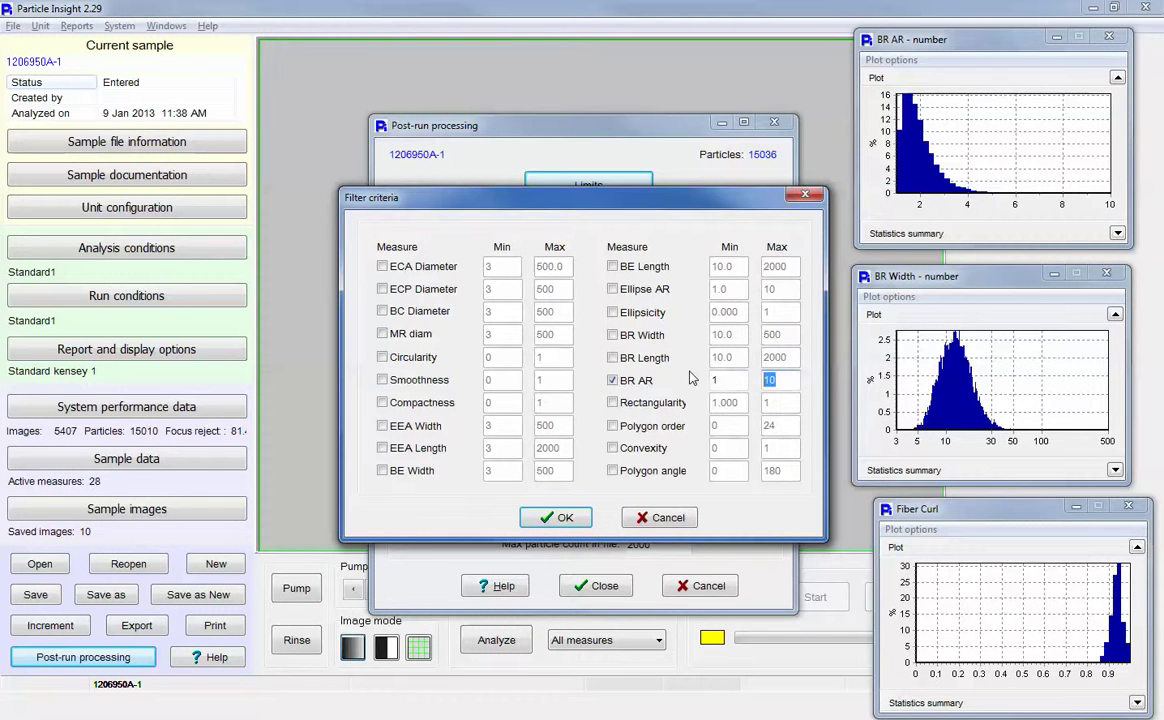
type("1.9")
left_click(549, 518)
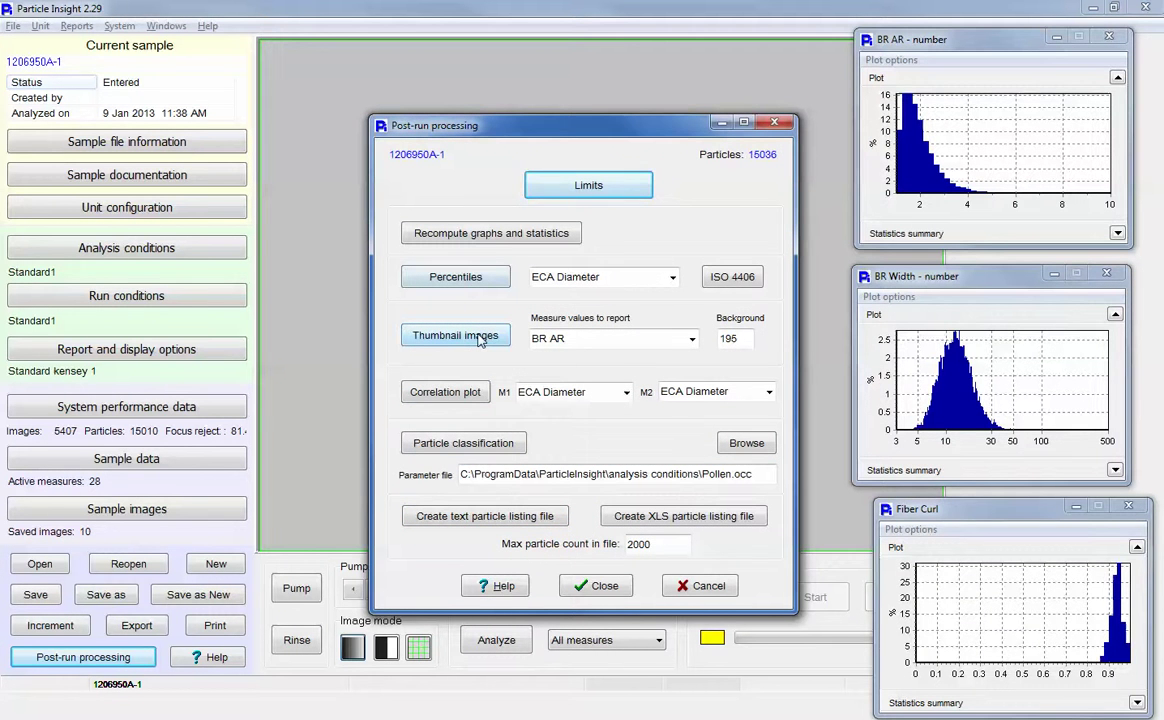
left_click(507, 234)
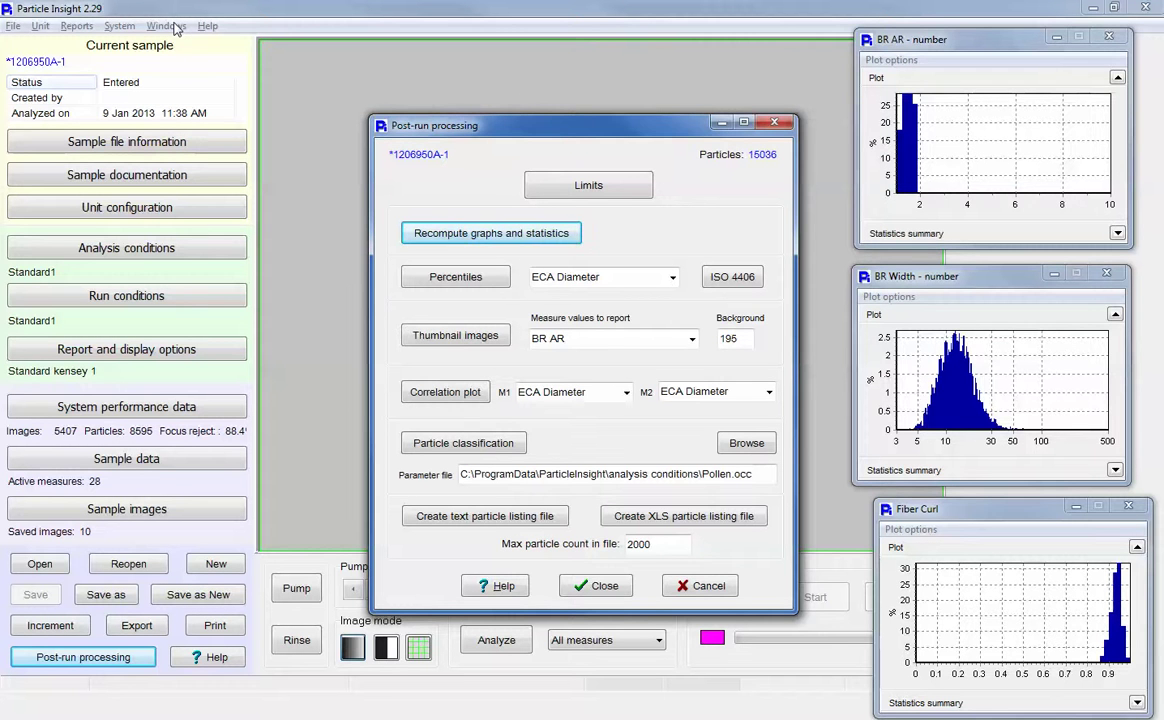
Close post-run processing, then add, reposition and close a Smoothness data plot window
left_click(625, 582)
left_click(165, 26)
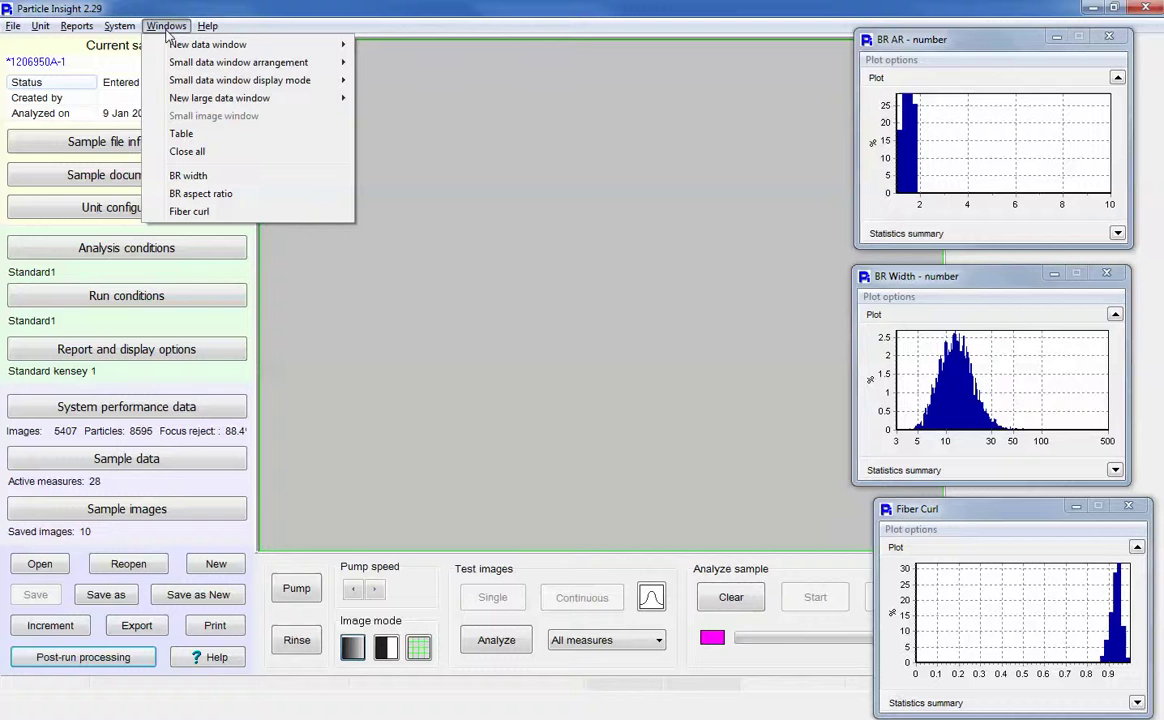
left_click(410, 131)
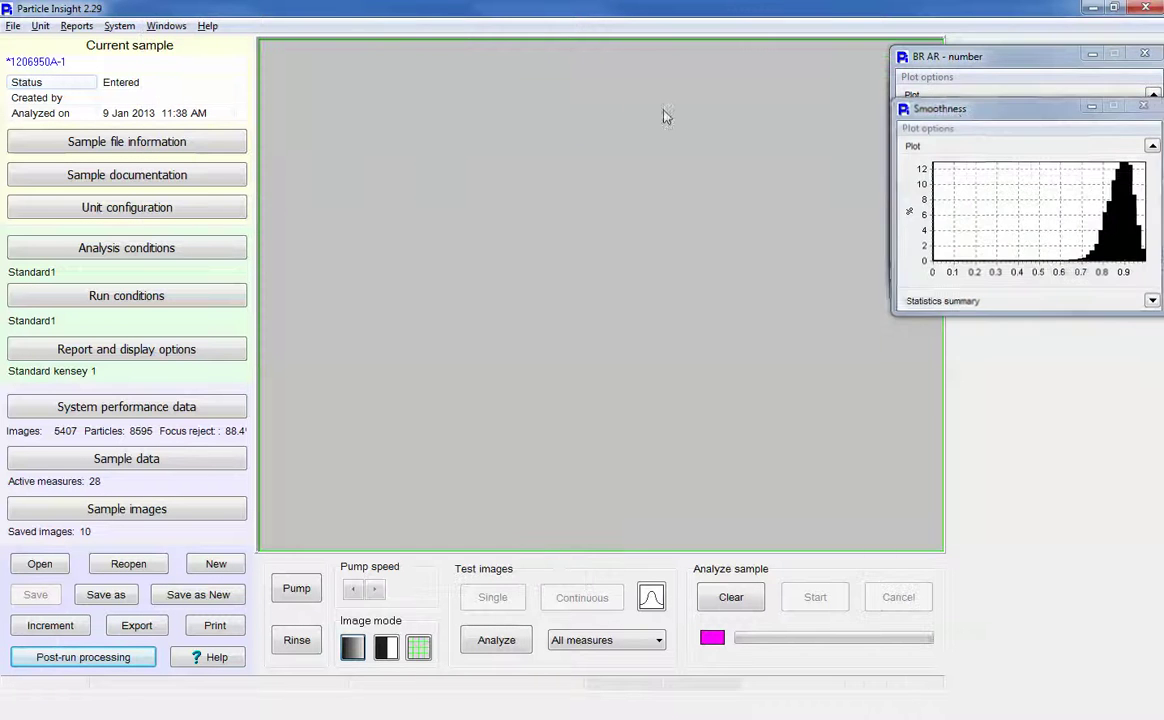
left_click_drag(930, 112, 938, 116)
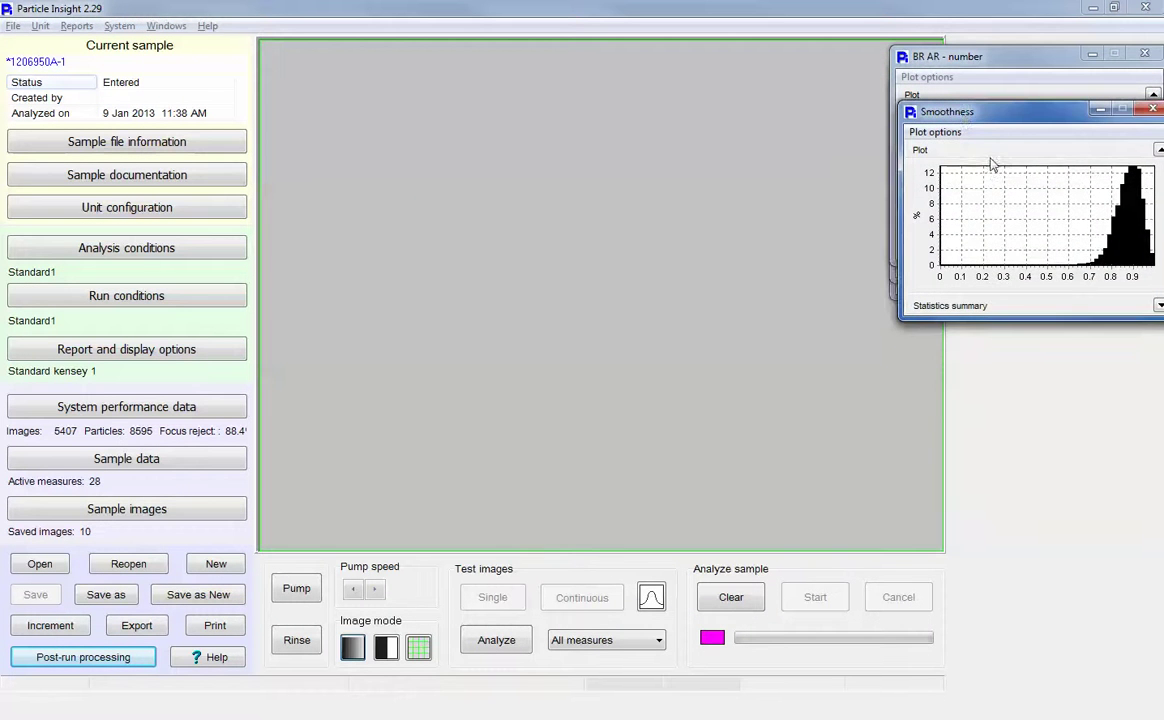
left_click(1153, 108)
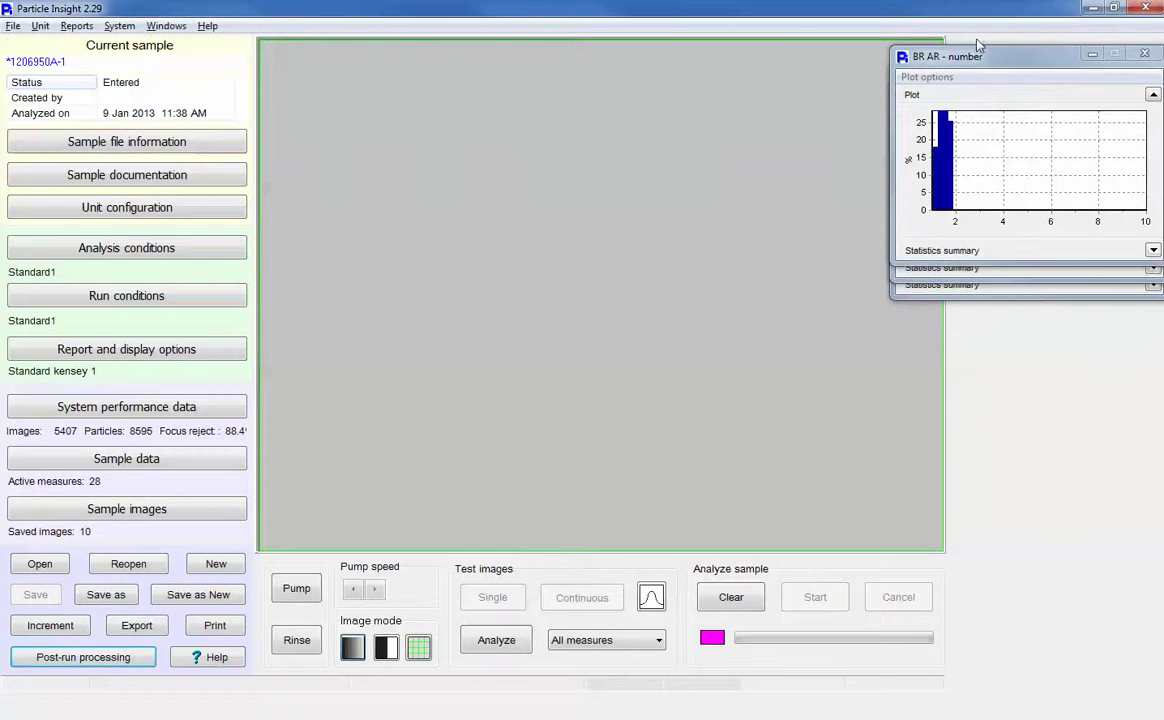
Reload the unfiltered sample file, overwriting unsaved results, and reopen post-run processing
left_click(79, 666)
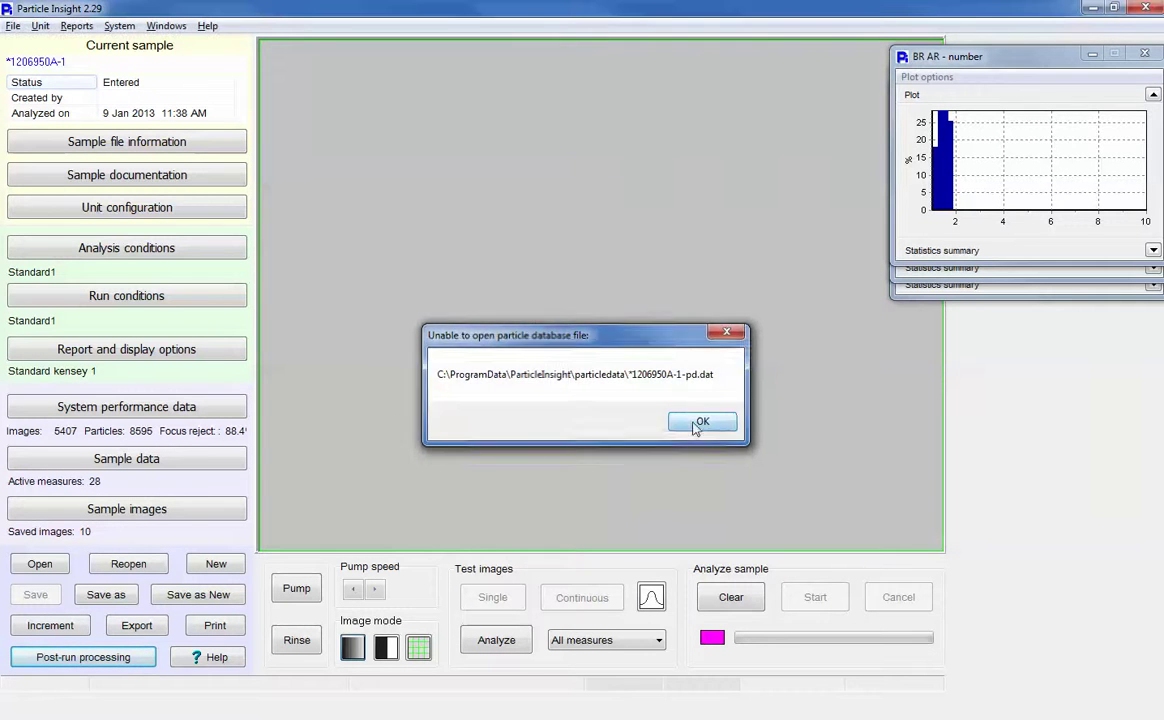
left_click(693, 424)
left_click(135, 565)
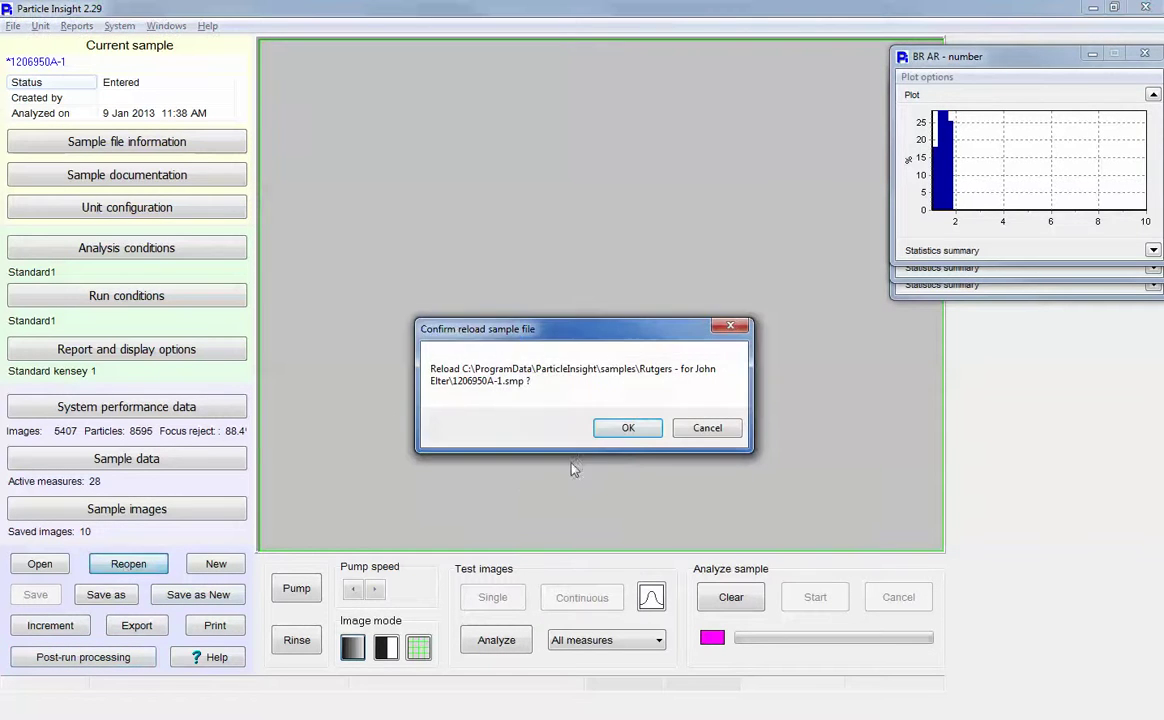
left_click(632, 428)
left_click(578, 430)
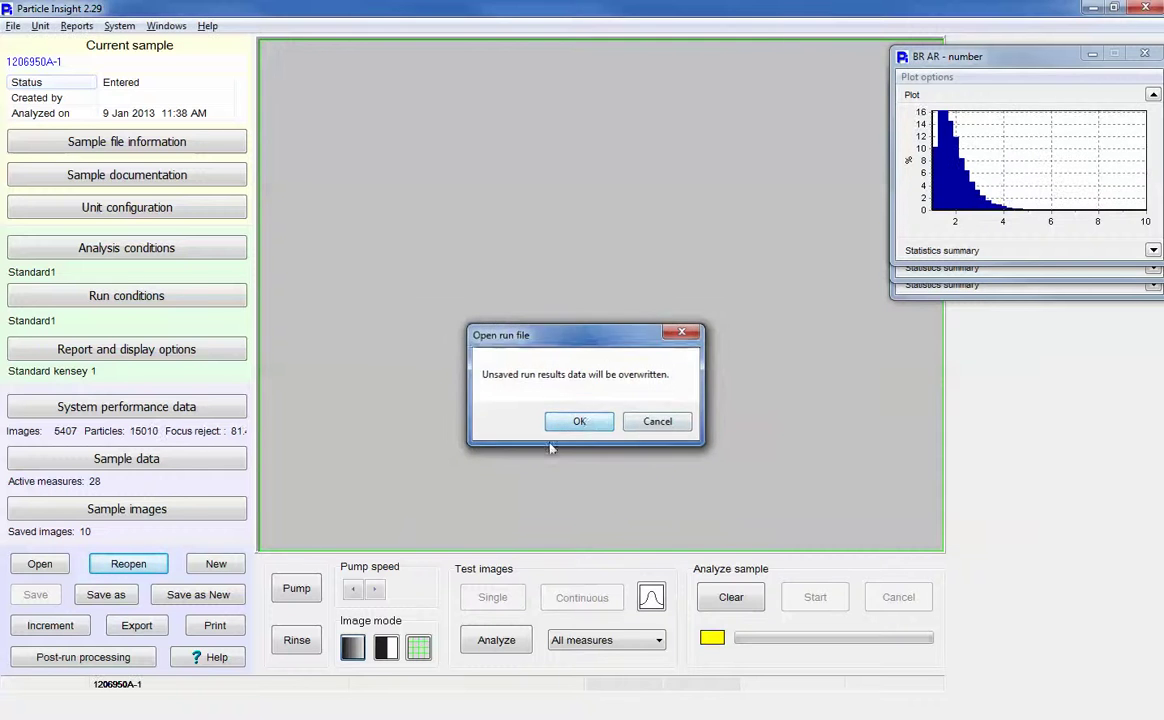
left_click(115, 655)
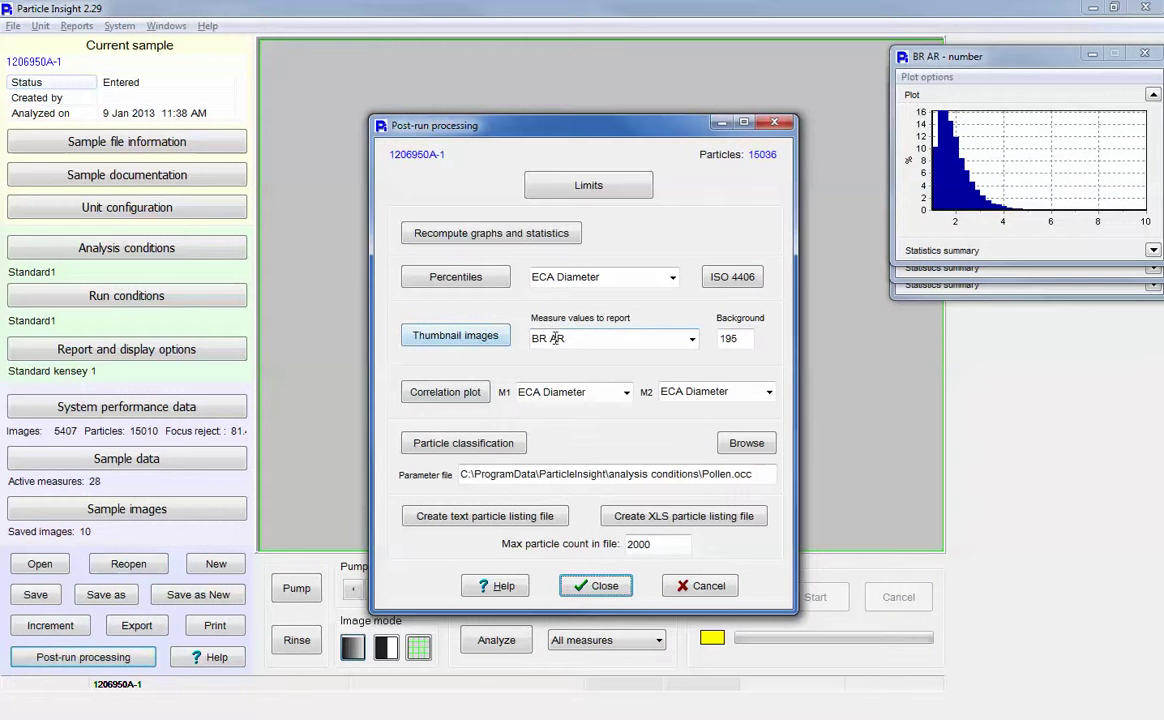
Keep filters unchanged and set correlation measures M1 to ECA Diameter and M2 to Fiber Curl
left_click(500, 182)
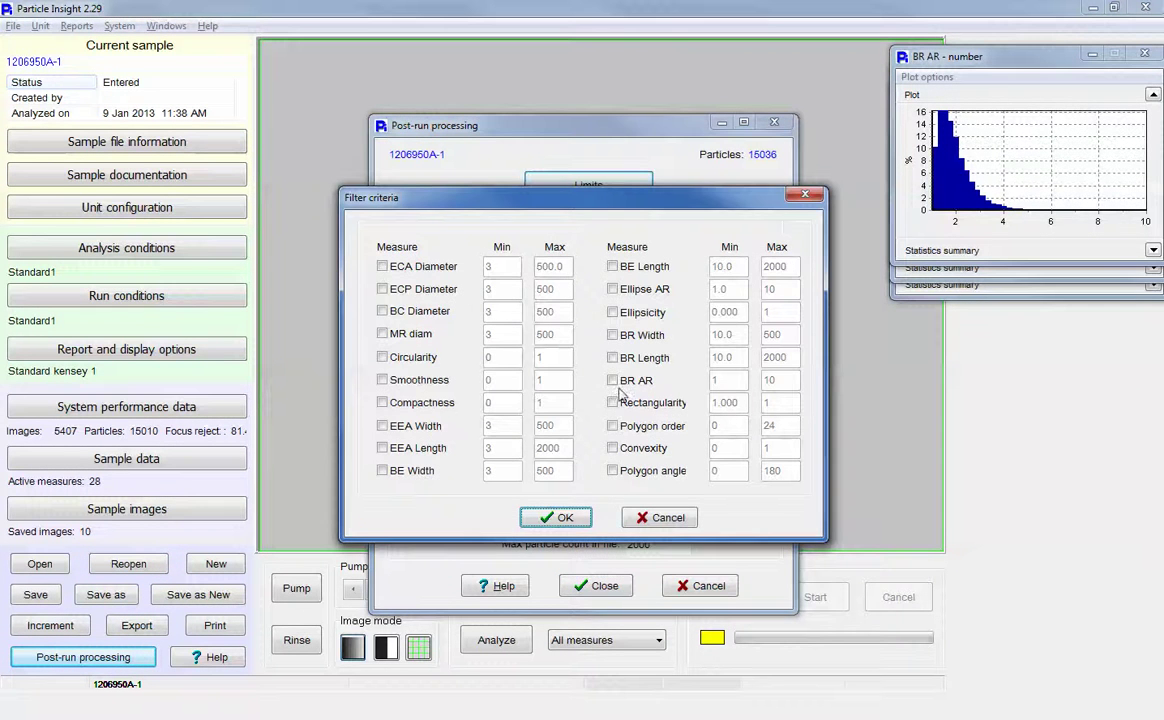
left_click(658, 517)
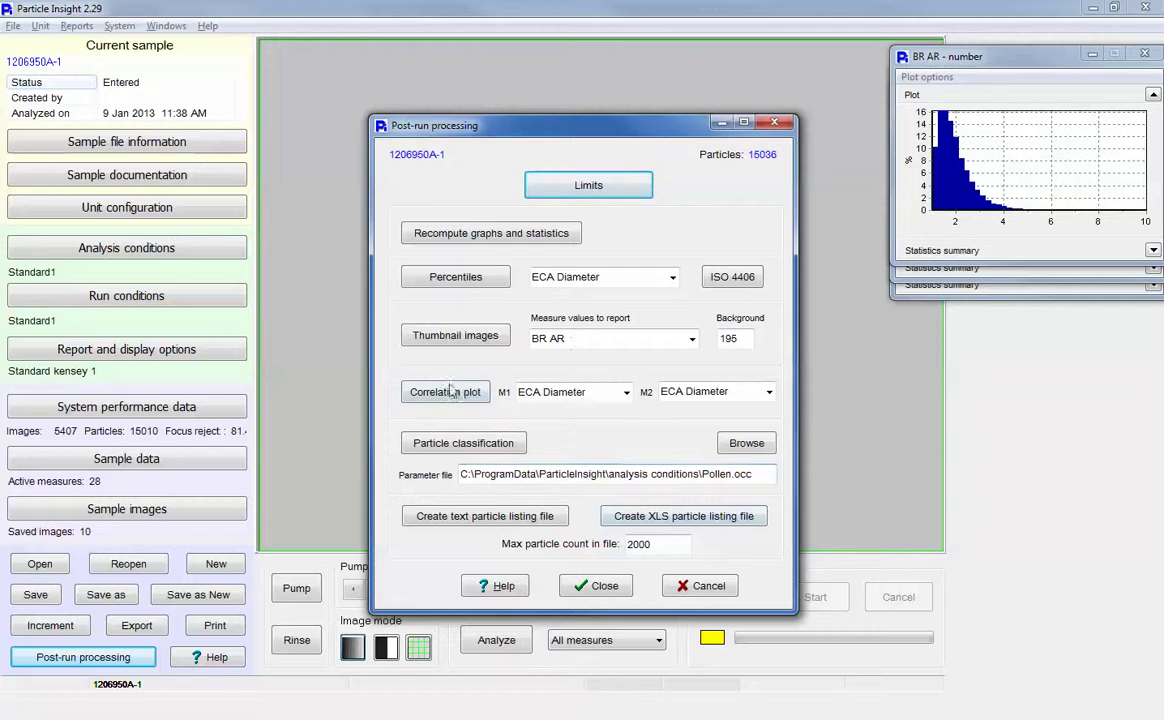
left_click(626, 393)
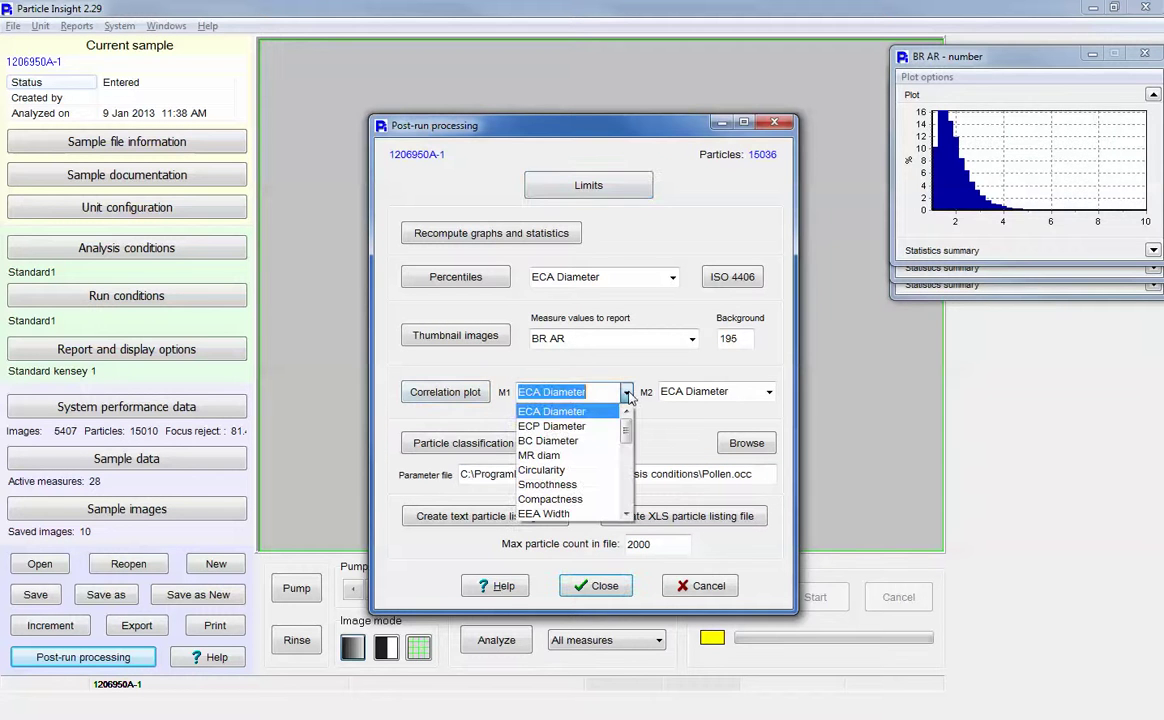
left_click(605, 412)
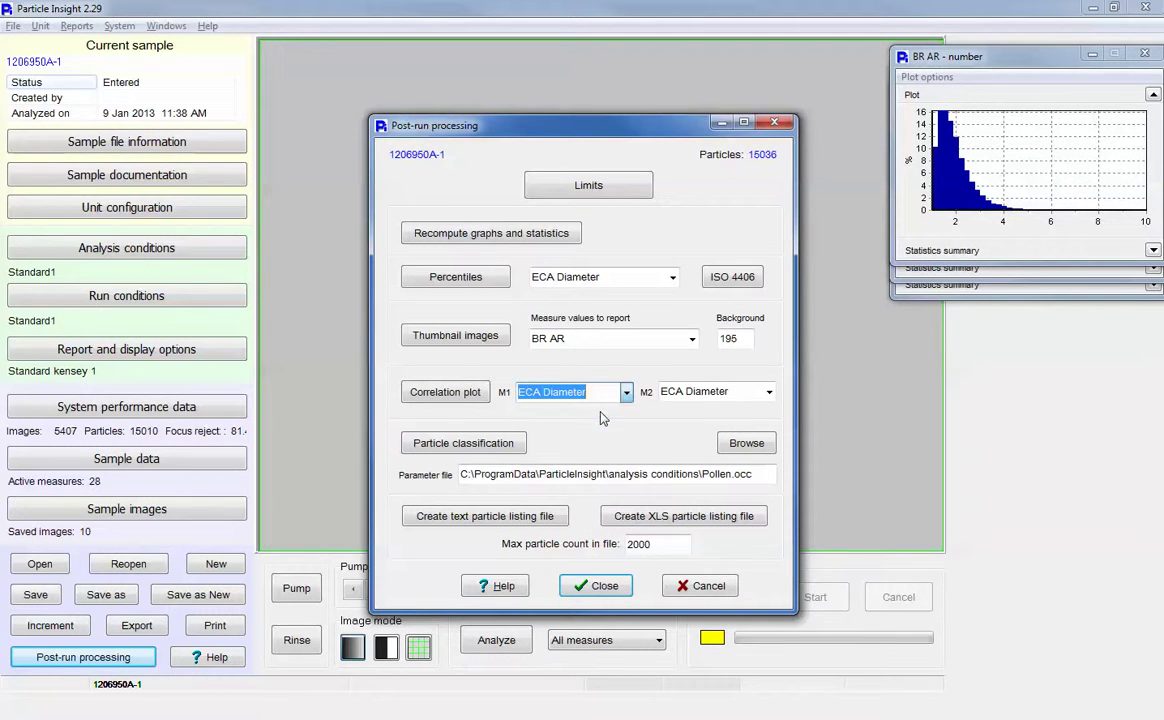
left_click(769, 392)
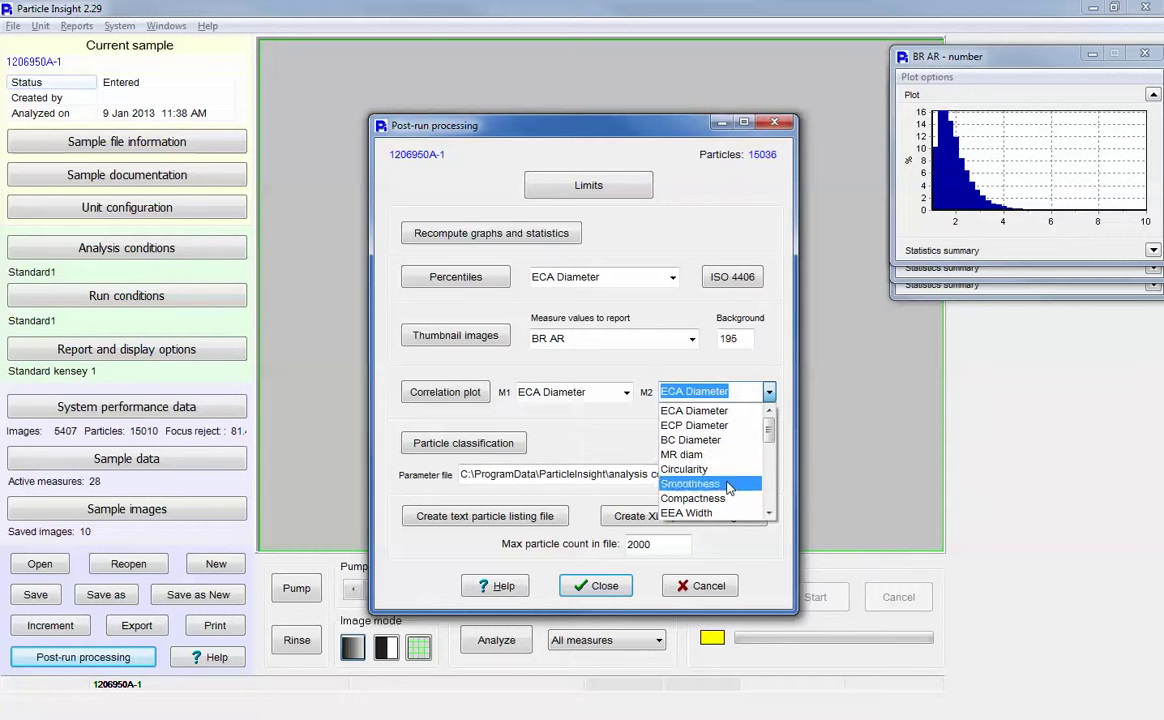
left_click(728, 484)
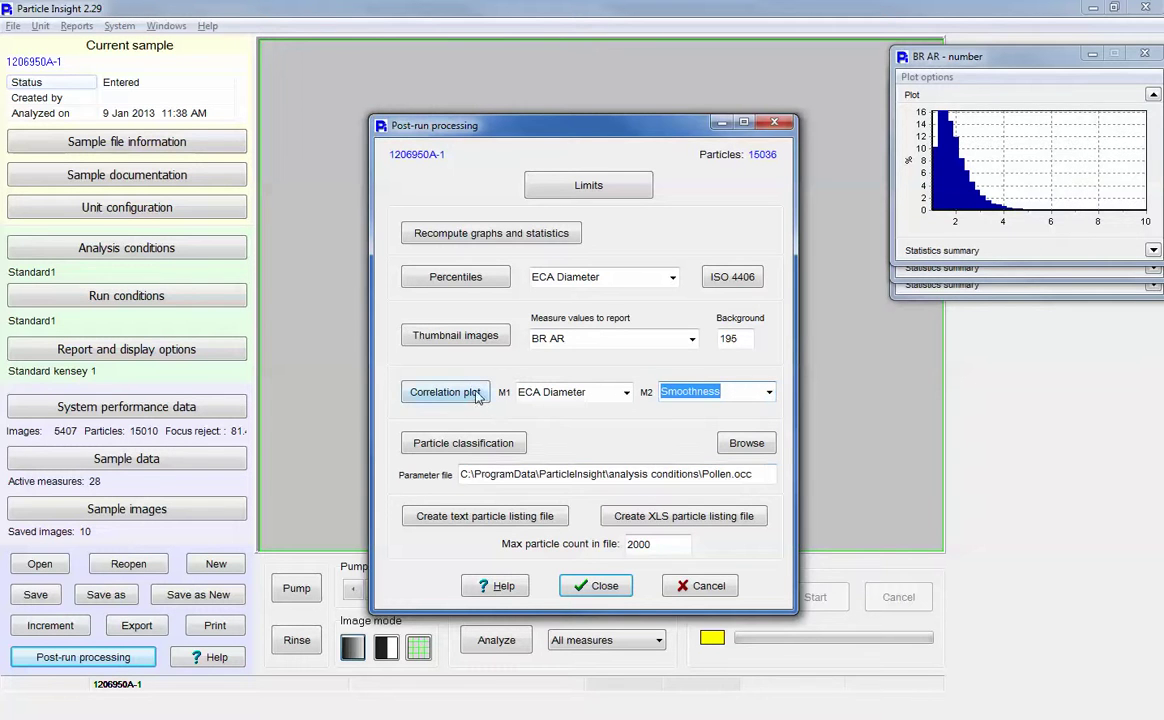
left_click(767, 393)
scroll(703, 468, "down", 3)
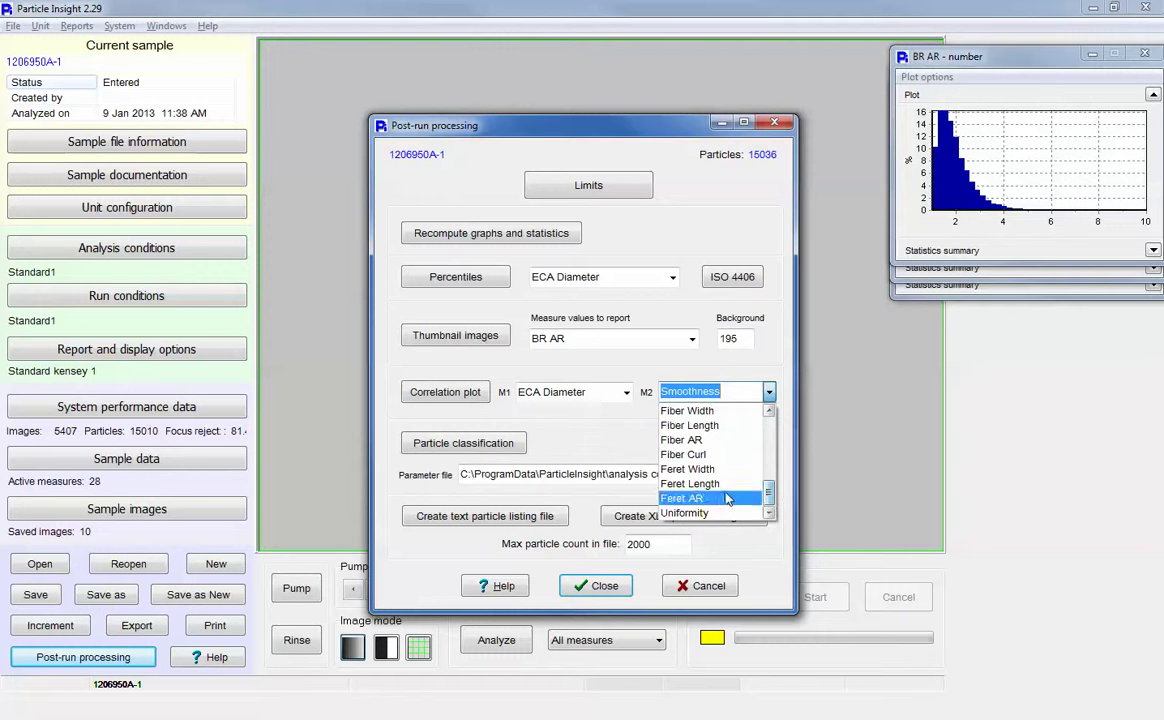
left_click(707, 456)
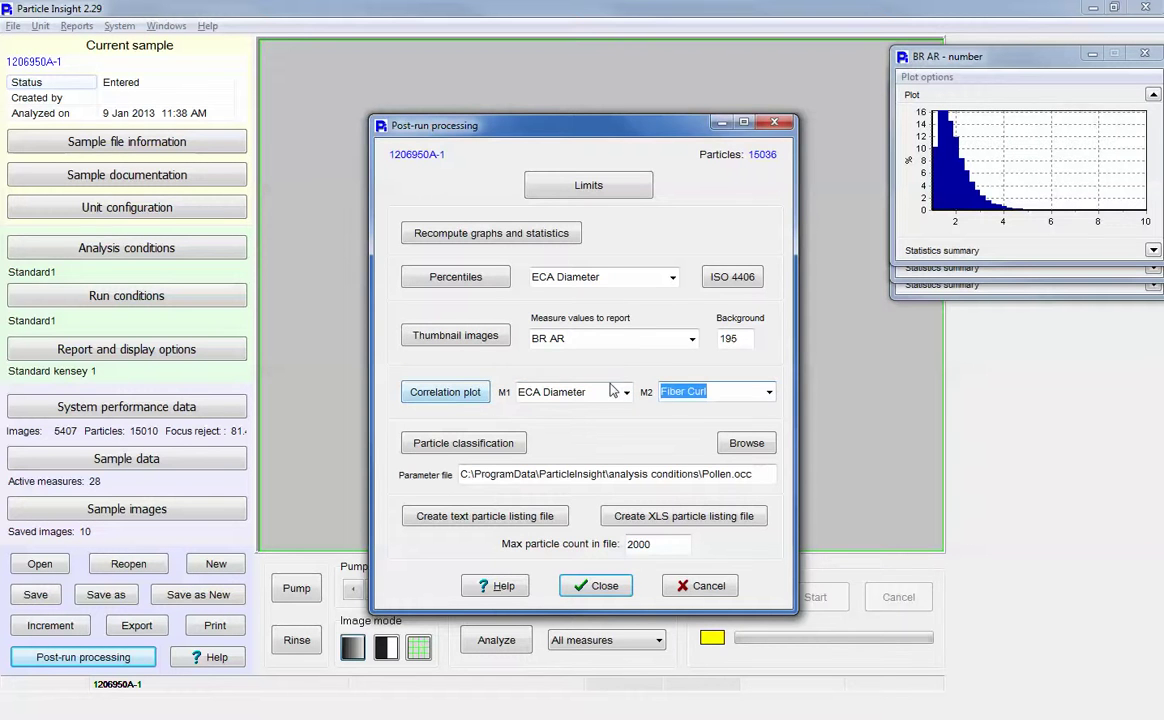
left_click(468, 395)
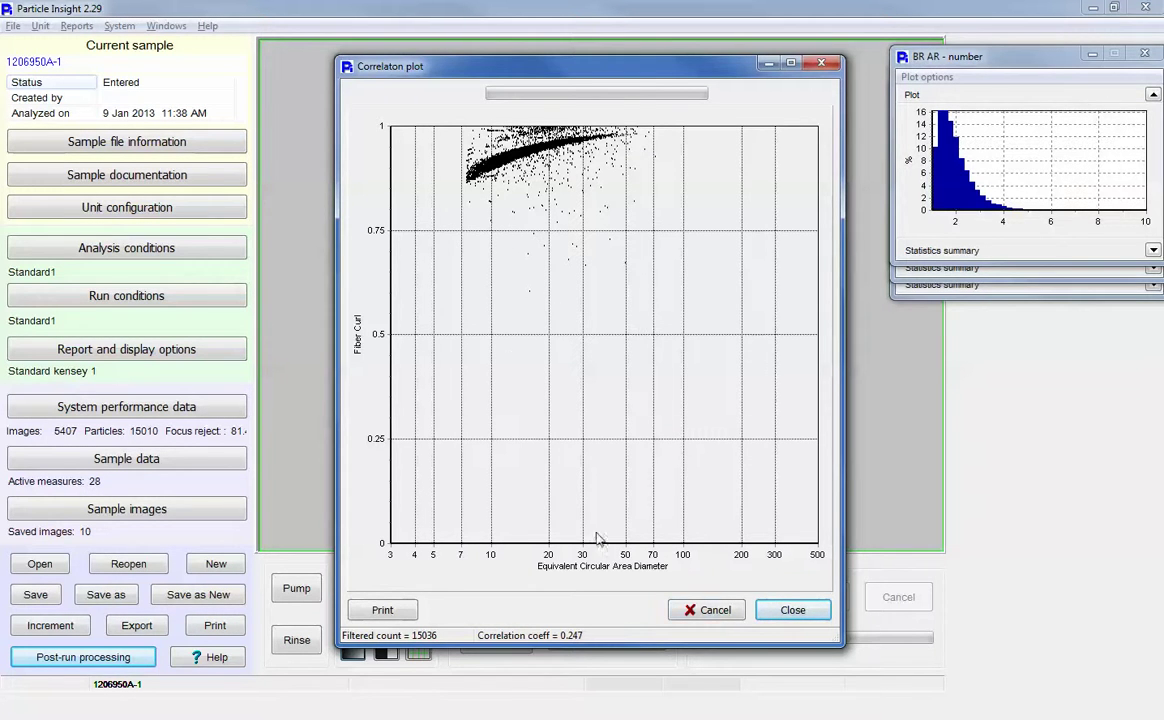
left_click(788, 609)
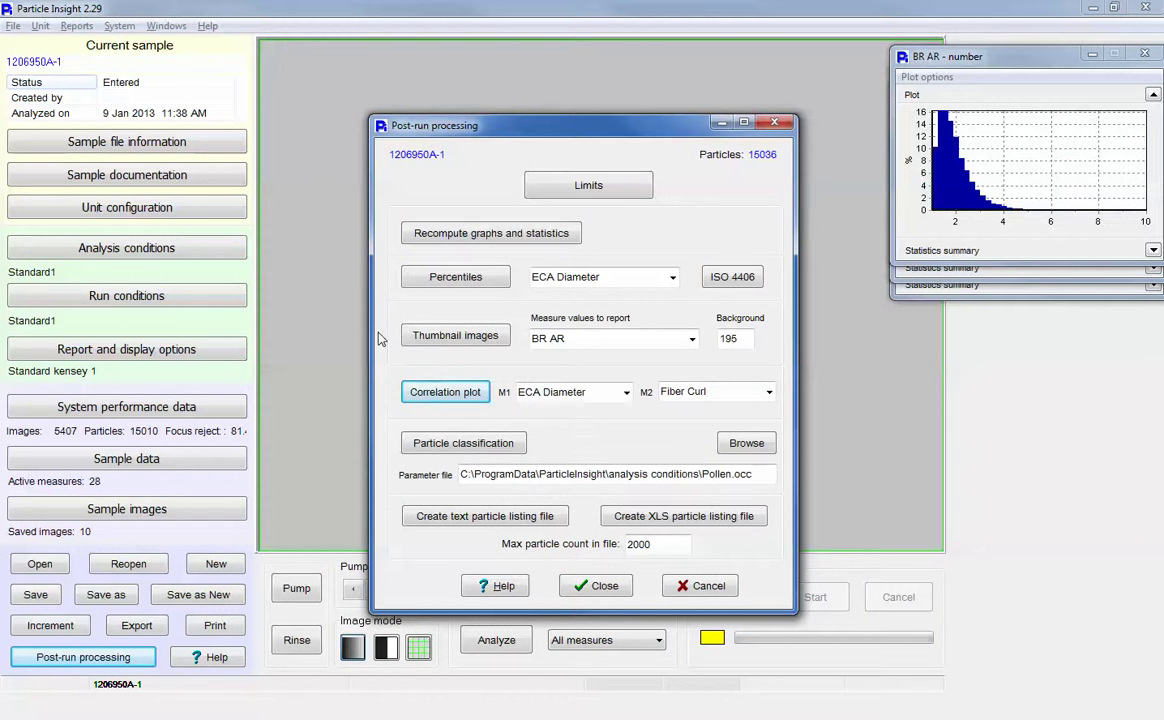
Check Limits and show particle thumbnails labelled with BR AR, leaving filter criteria unchanged
left_click(683, 590)
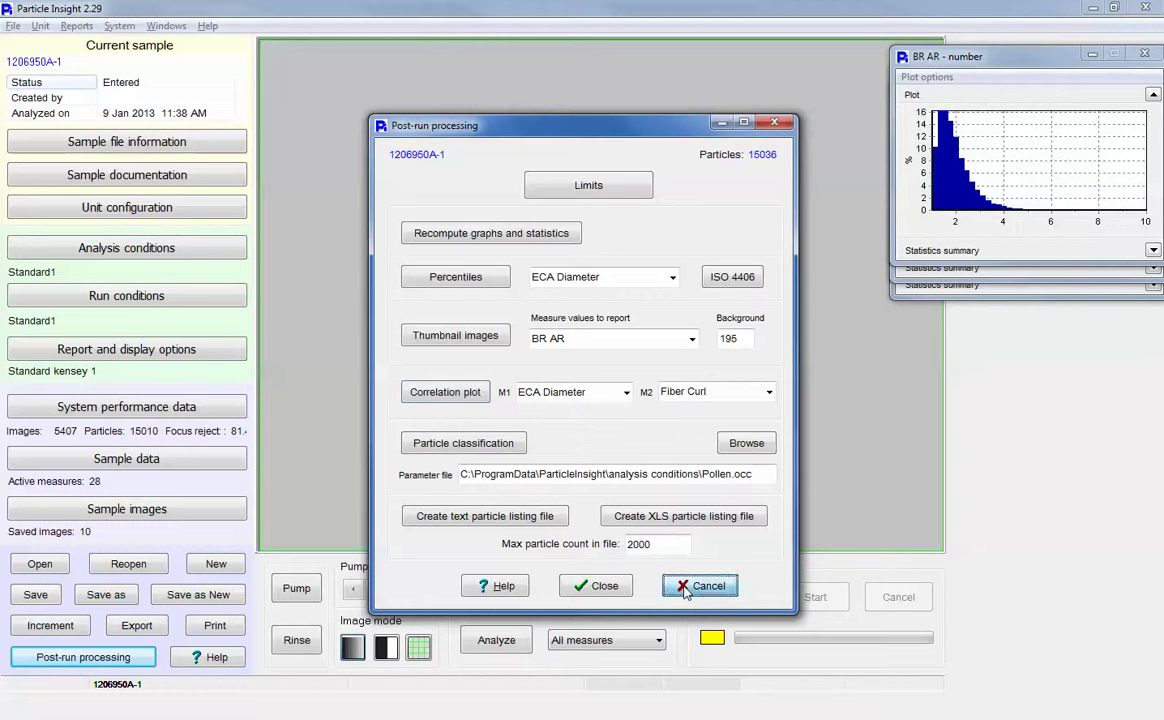
left_click(598, 185)
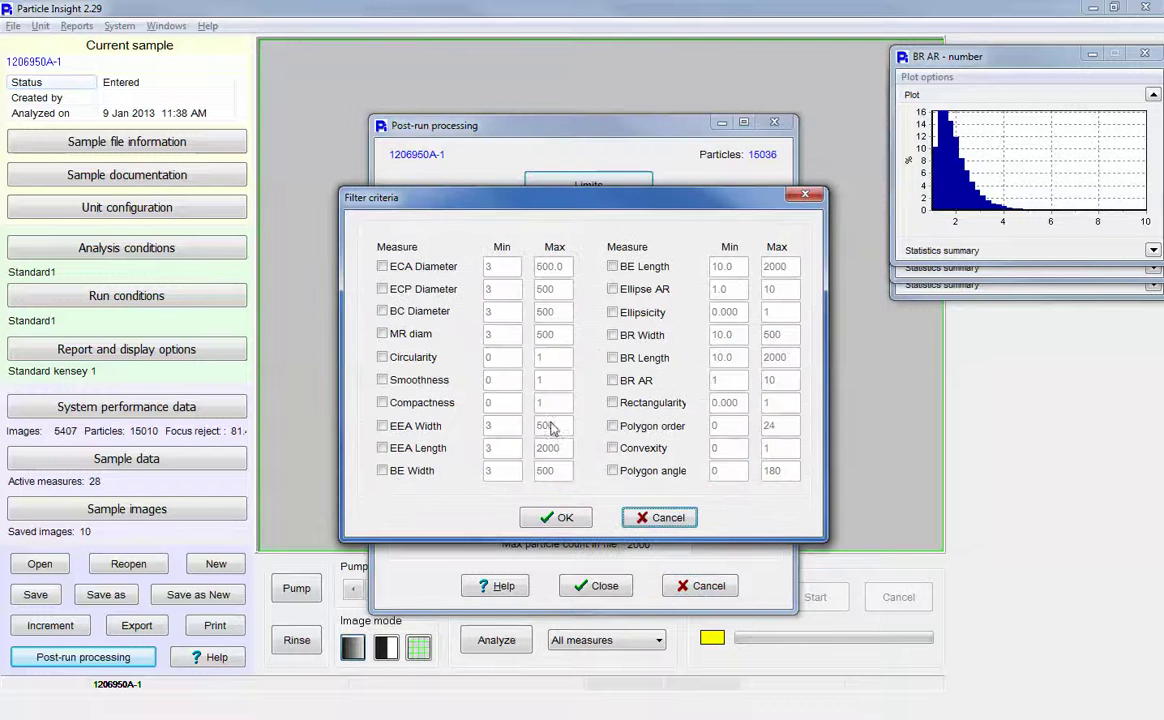
left_click(530, 474)
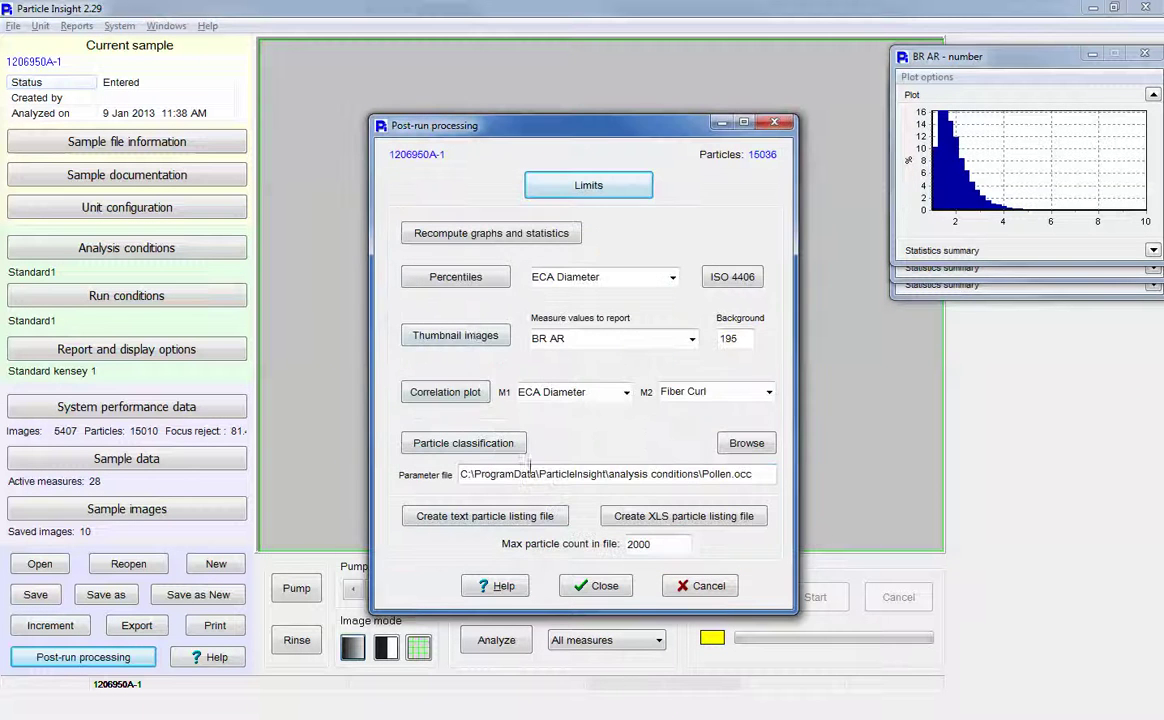
left_click(478, 339)
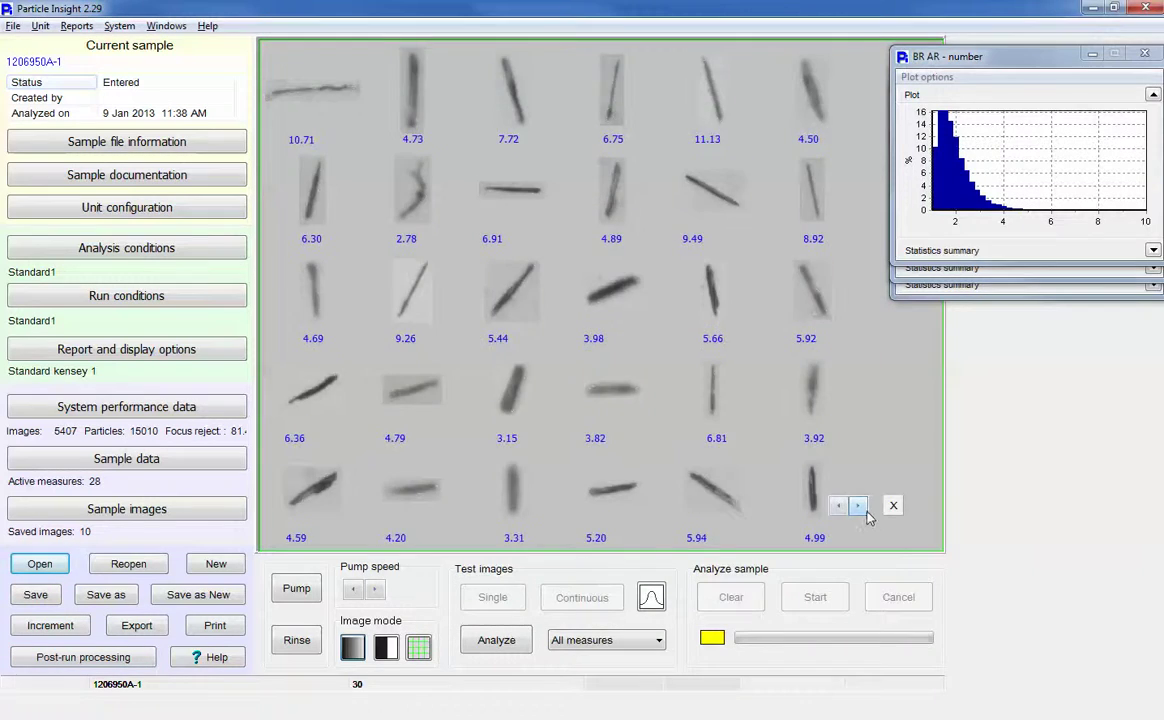
Advance the thumbnail viewer to the next page of particles
left_click(858, 507)
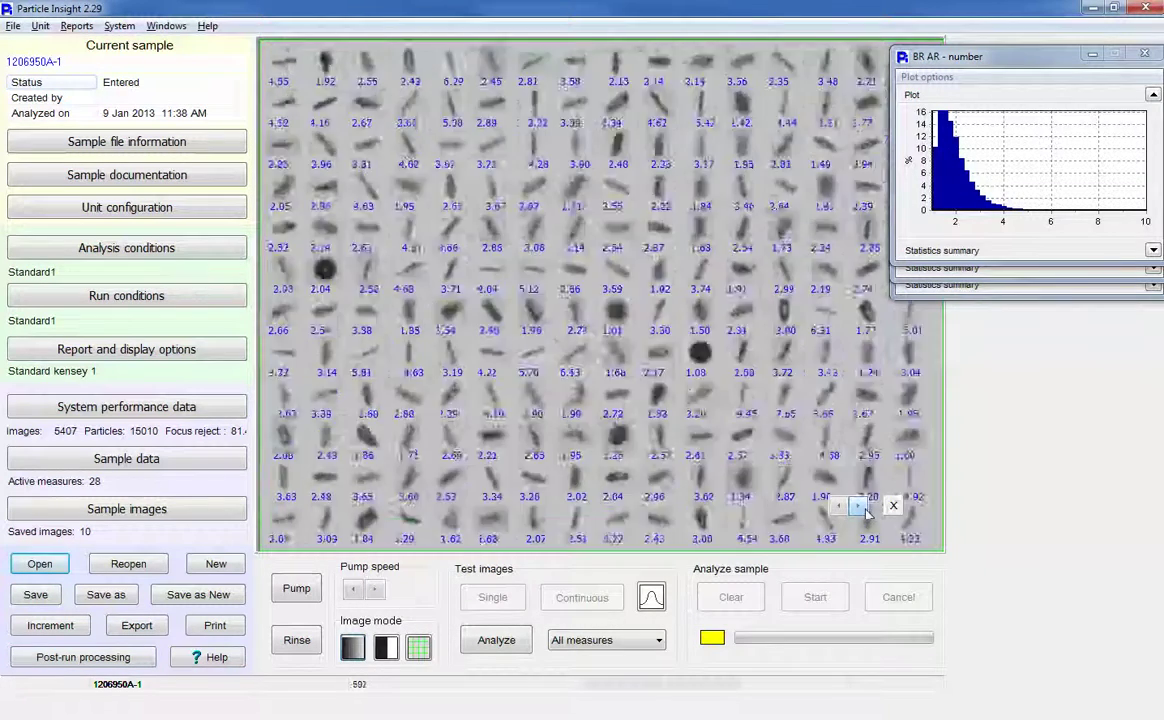